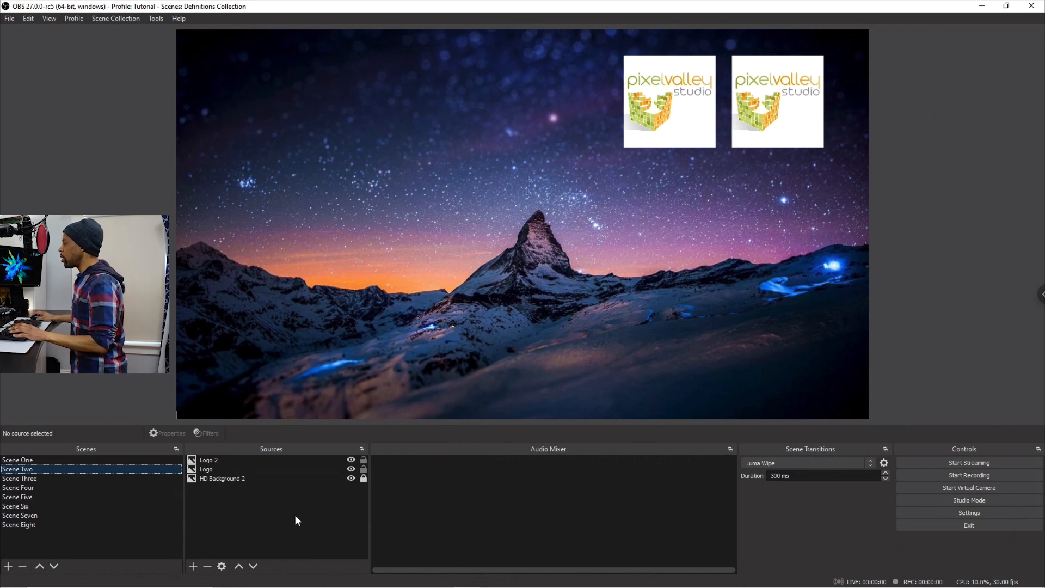
# Step: Remove the duplicate Logo 2 source from Scene Two
pyautogui.click(297, 459)
pyautogui.moveTo(702, 131); pyautogui.dragTo(406, 315)
pyautogui.click(236, 461)
pyautogui.click(208, 566)
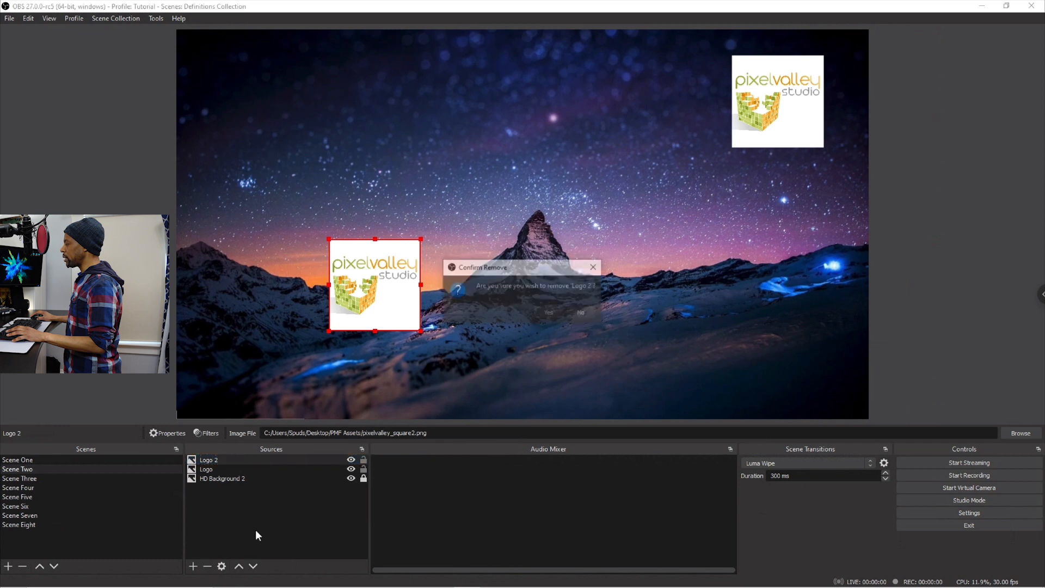
pyautogui.click(544, 313)
# Step: Move the remaining logo into the lower-left corner of Scene Two's canvas, and select the HD Background 2 source
pyautogui.moveTo(796, 124); pyautogui.dragTo(254, 370)
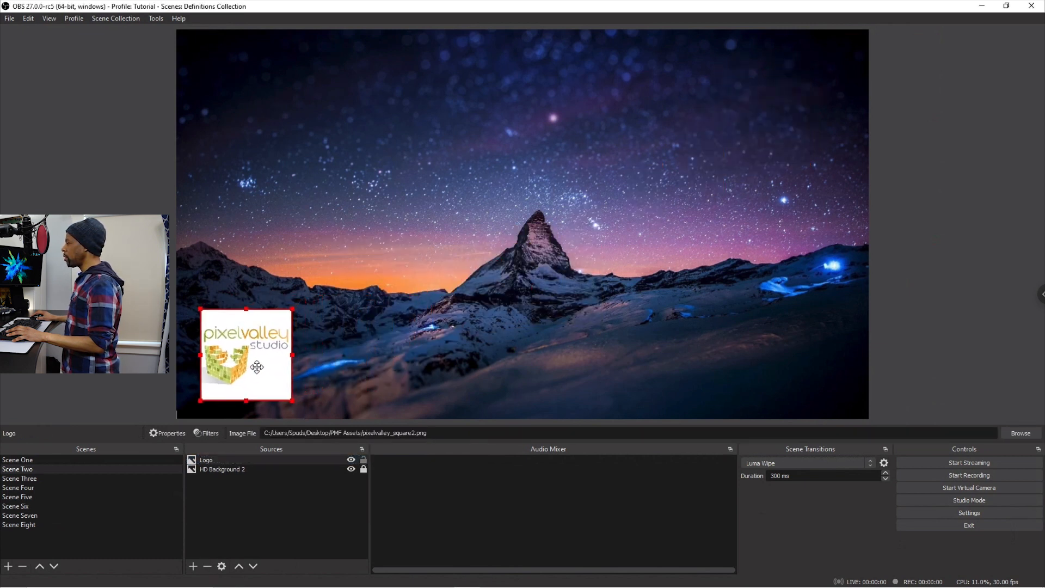
pyautogui.click(263, 470)
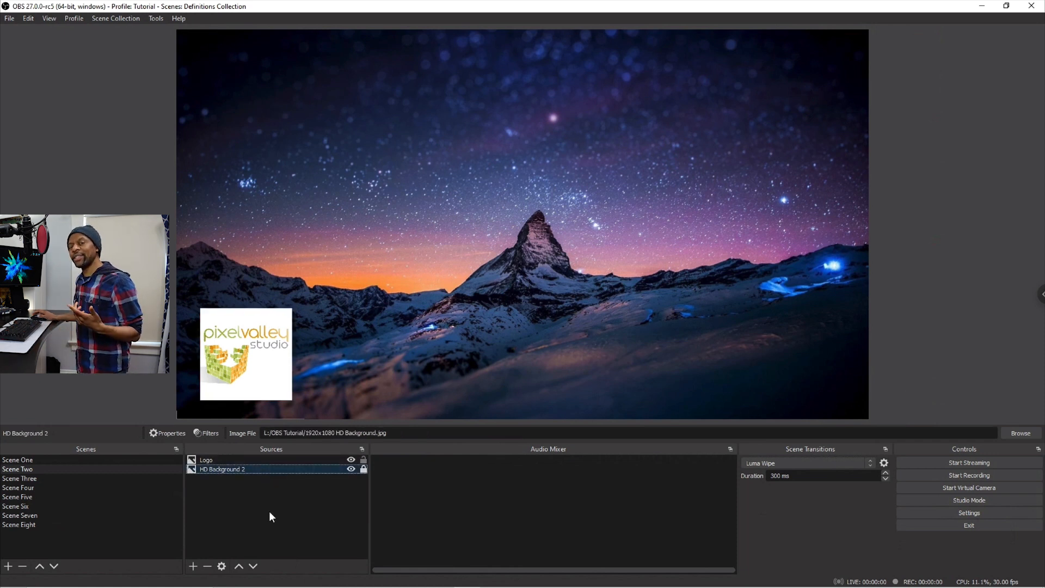
# Step: Preview Scene Two, Scene Four and Scene One to see which sources each contains
pyautogui.click(61, 469)
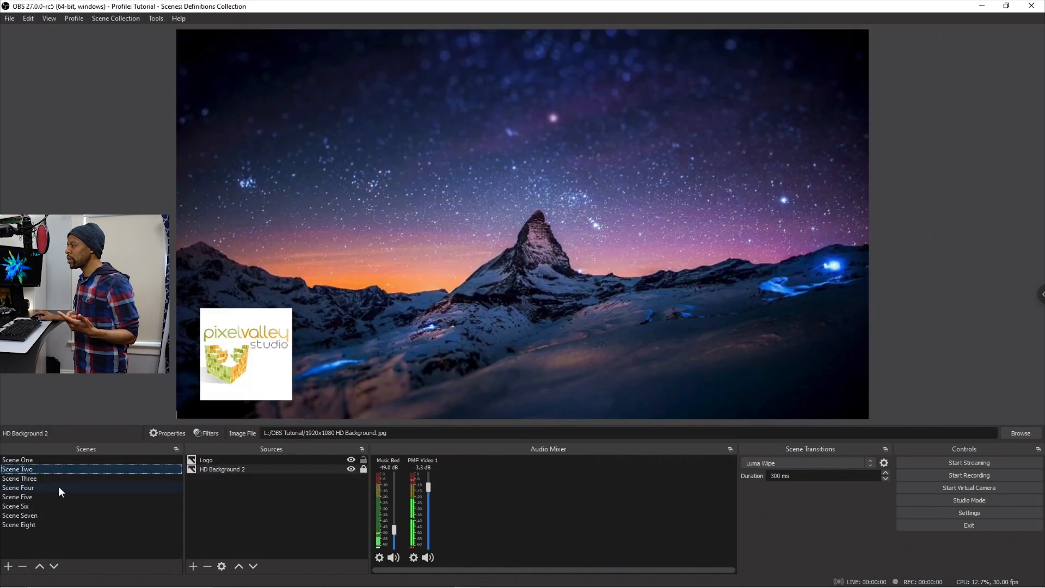
pyautogui.click(60, 488)
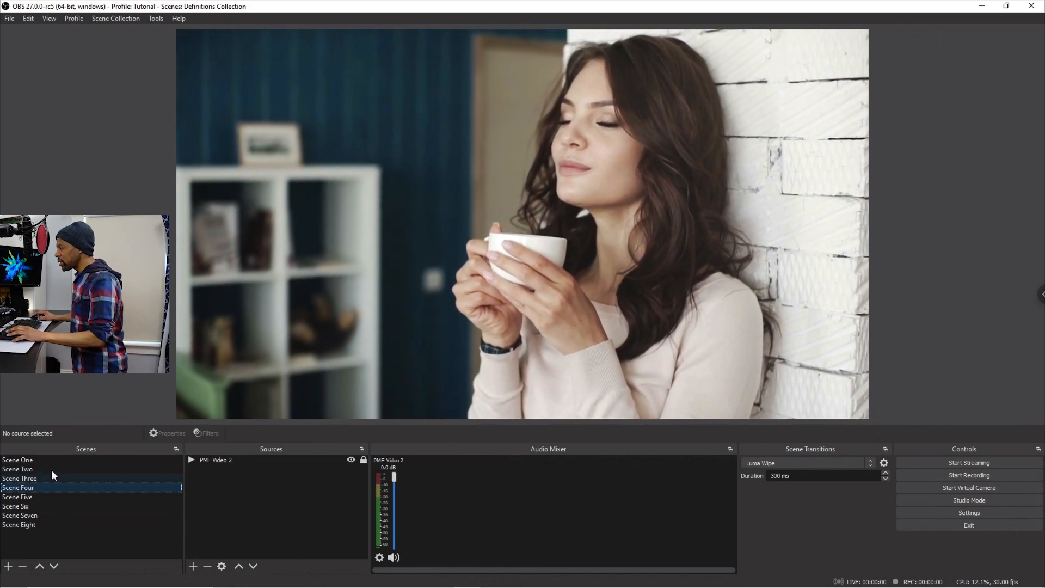
pyautogui.click(56, 460)
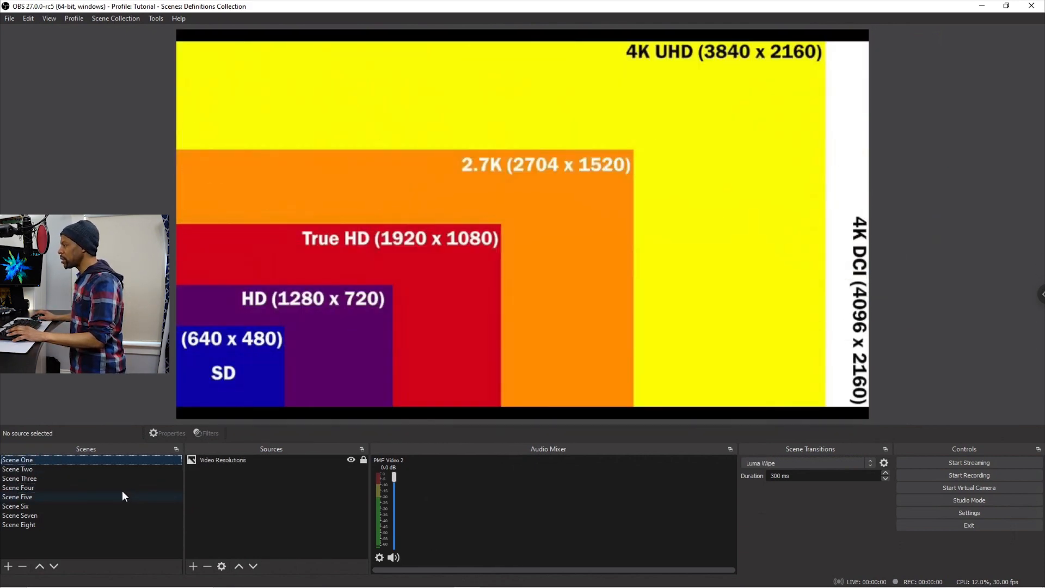
# Step: Copy the Logo source from Scene Two and paste it as a reference into Scene Four
pyautogui.click(55, 469)
pyautogui.click(238, 461)
pyautogui.rightClick(246, 457)
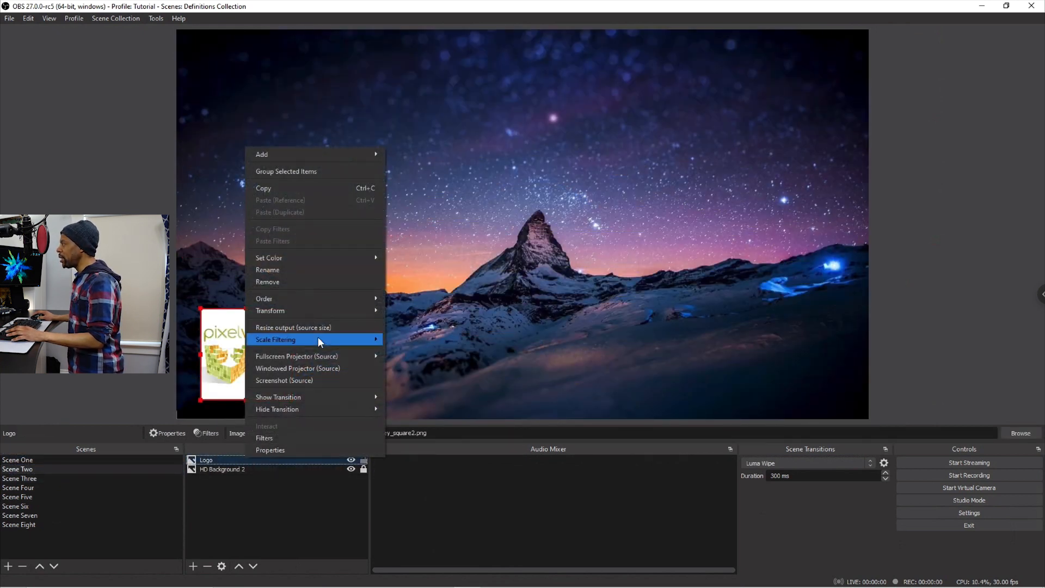
pyautogui.click(295, 188)
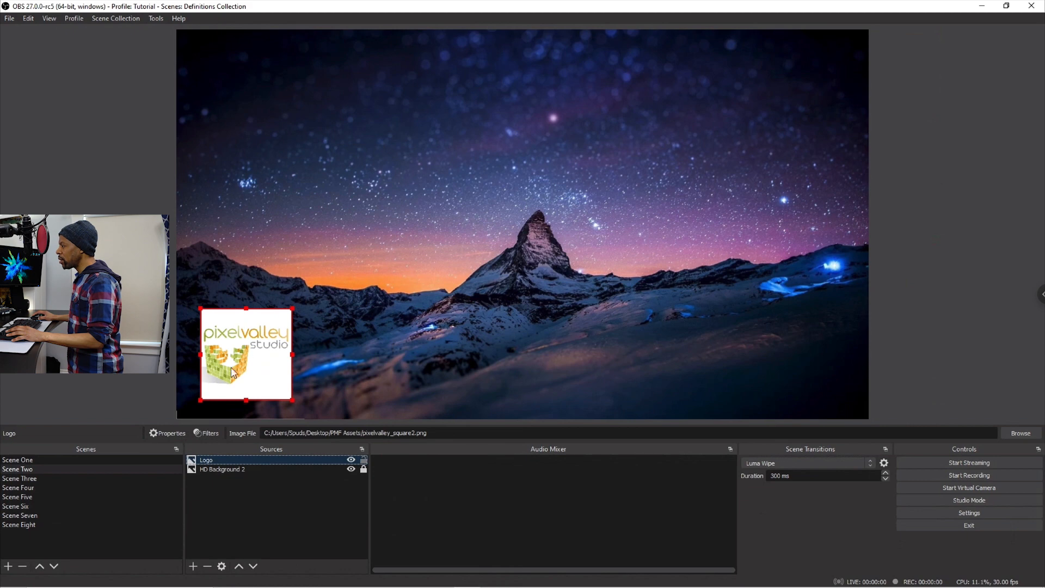
pyautogui.click(63, 487)
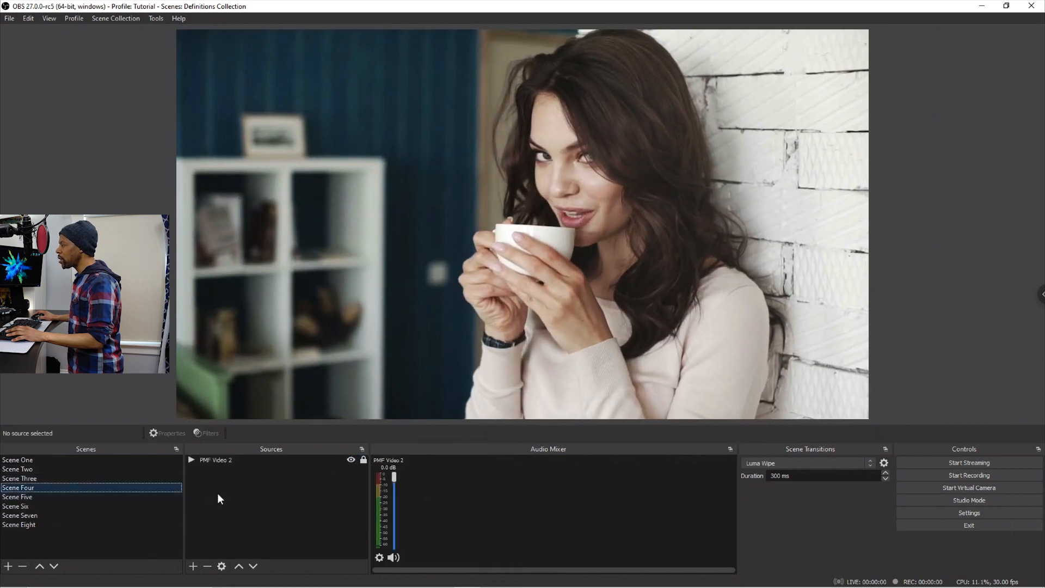
pyautogui.rightClick(221, 492)
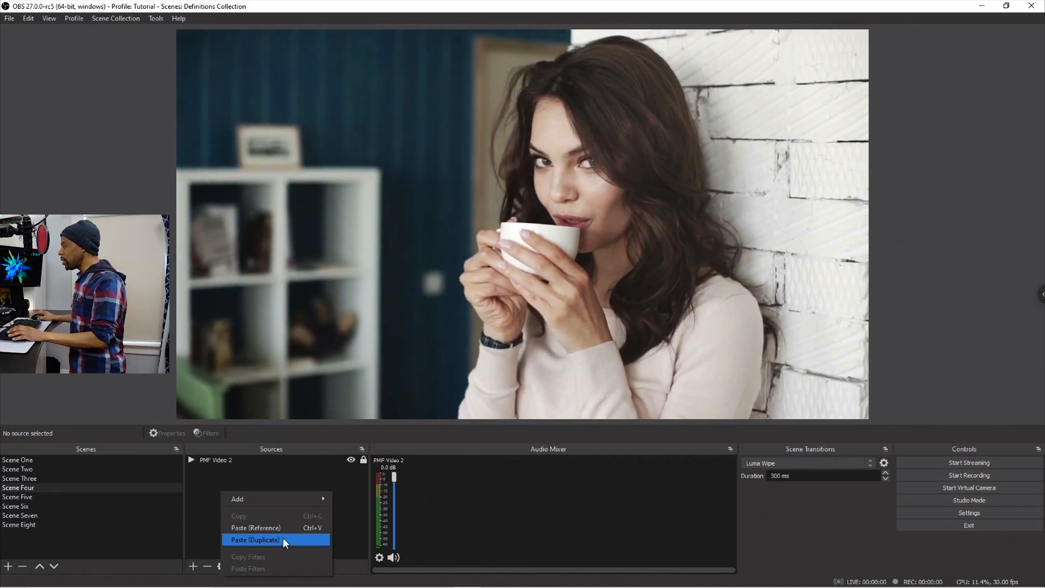
pyautogui.click(282, 526)
pyautogui.click(288, 525)
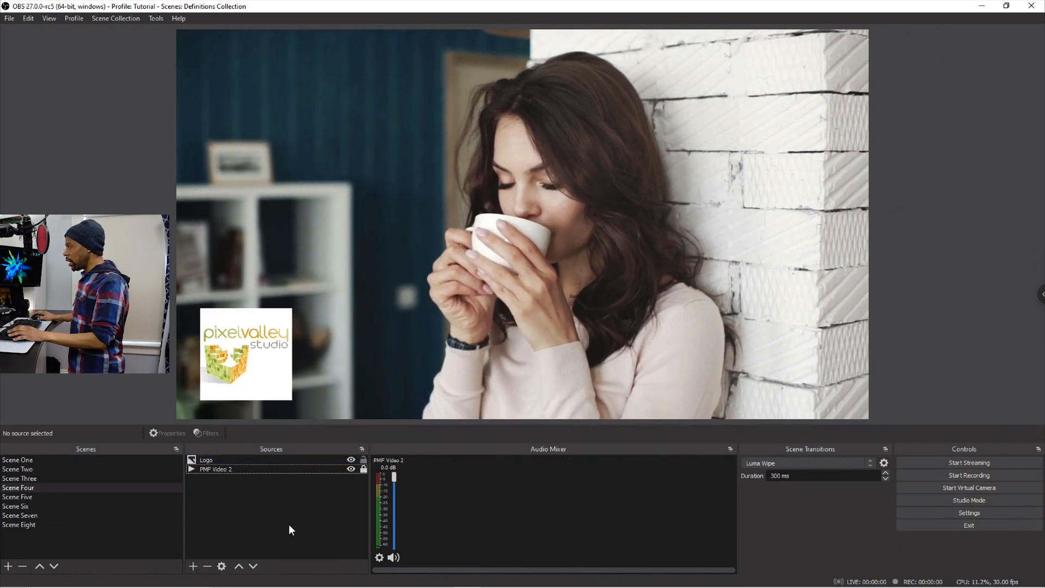
# Step: Compare the logo's placement between Scene Two and Scene Four
pyautogui.click(61, 468)
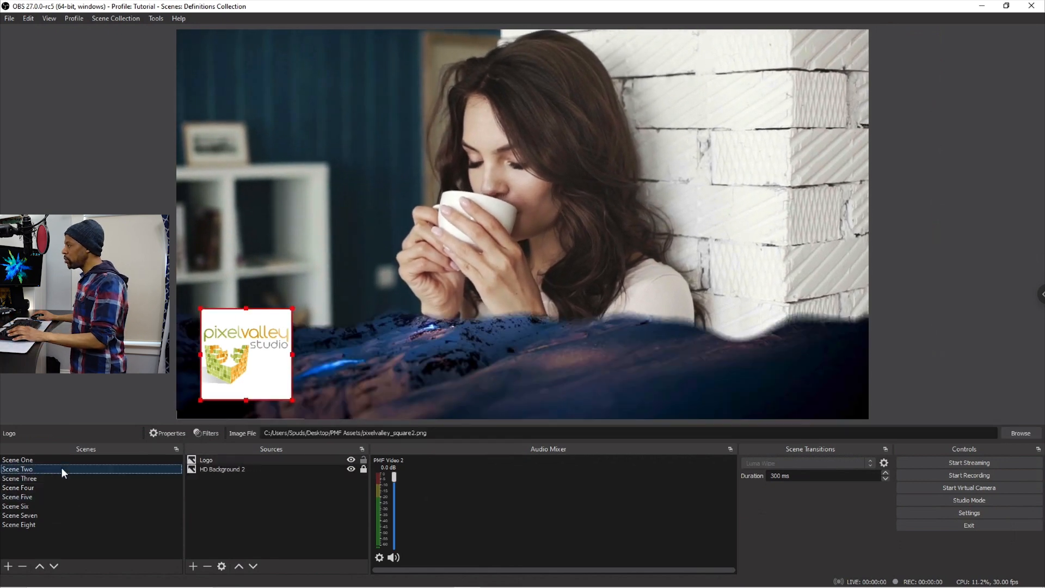
pyautogui.click(44, 488)
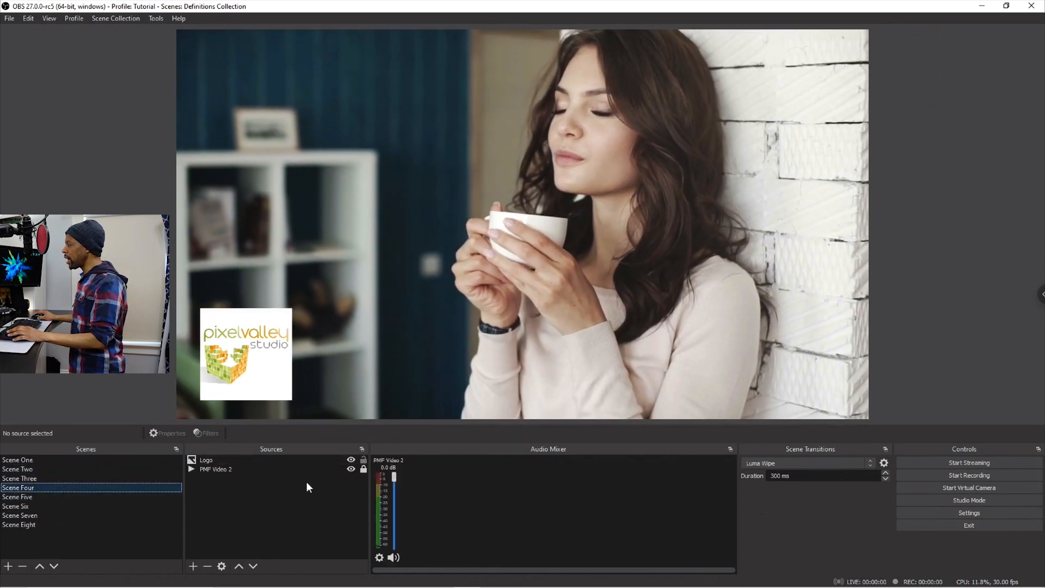
pyautogui.click(262, 517)
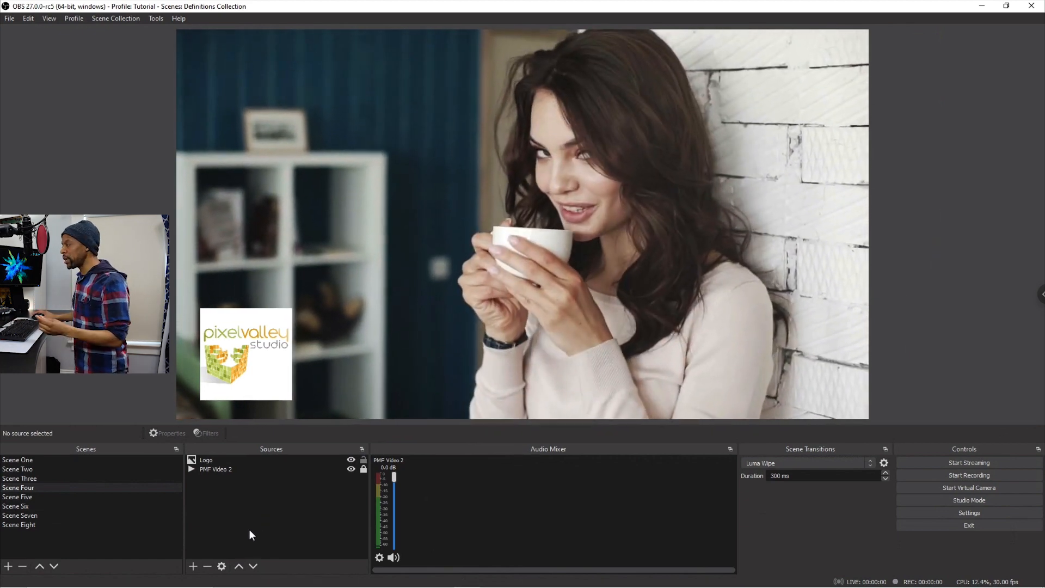
# Step: Unlock the Logo source in Scene Two and move the logo to the canvas's lower-right corner
pyautogui.click(47, 469)
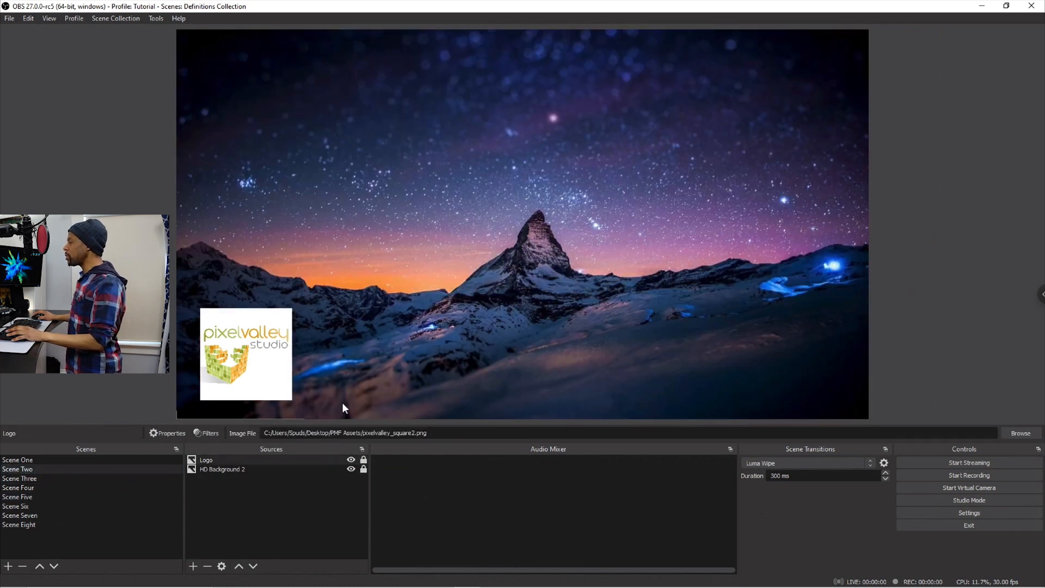
pyautogui.click(364, 460)
pyautogui.moveTo(267, 361); pyautogui.dragTo(811, 374)
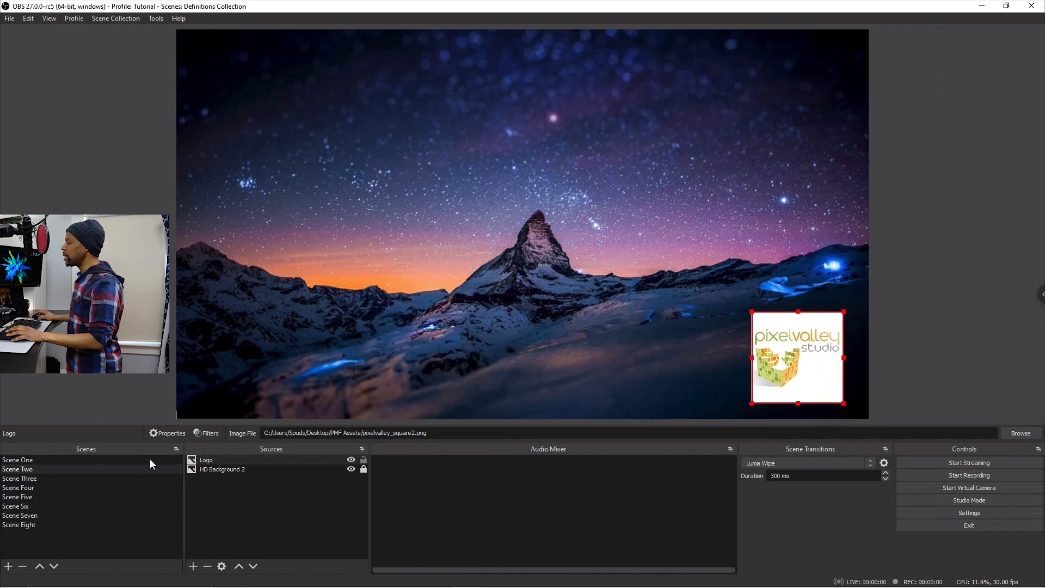
# Step: Check the logo's position in Scene Four and Scene Two, and examine the copy and paste options for the logo
pyautogui.click(73, 488)
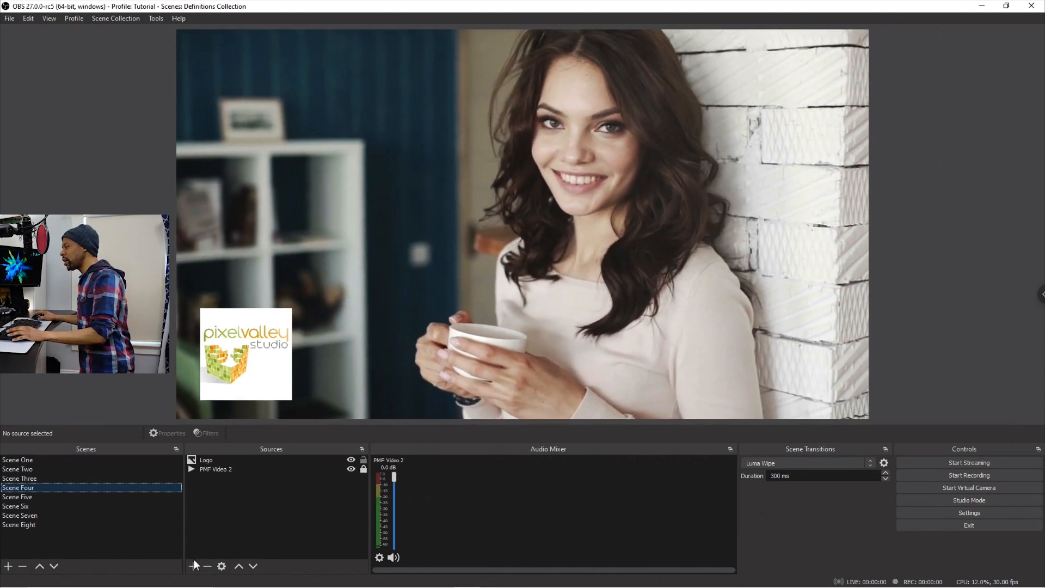
pyautogui.click(70, 469)
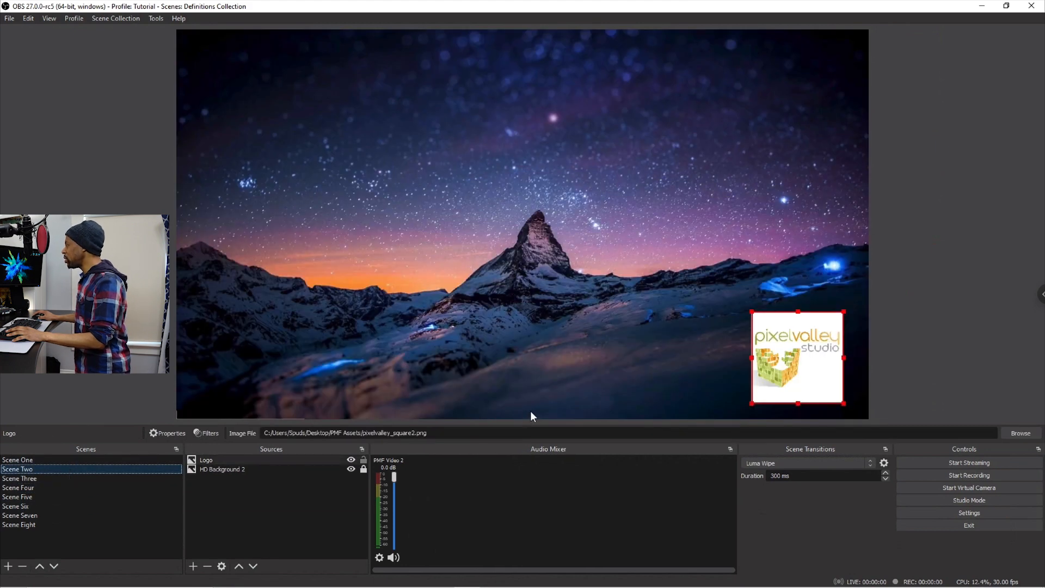
pyautogui.rightClick(782, 365)
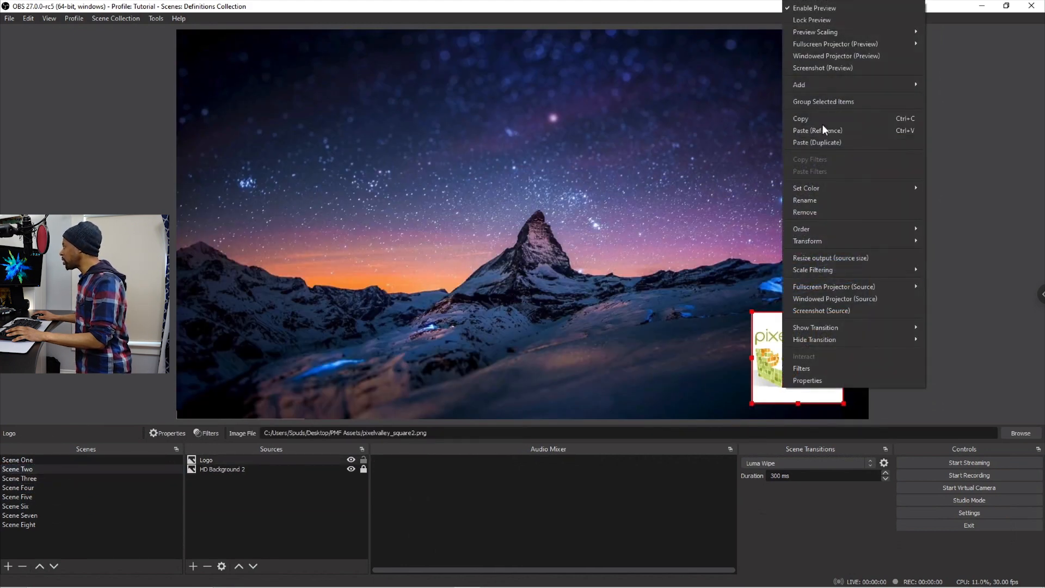
pyautogui.click(548, 498)
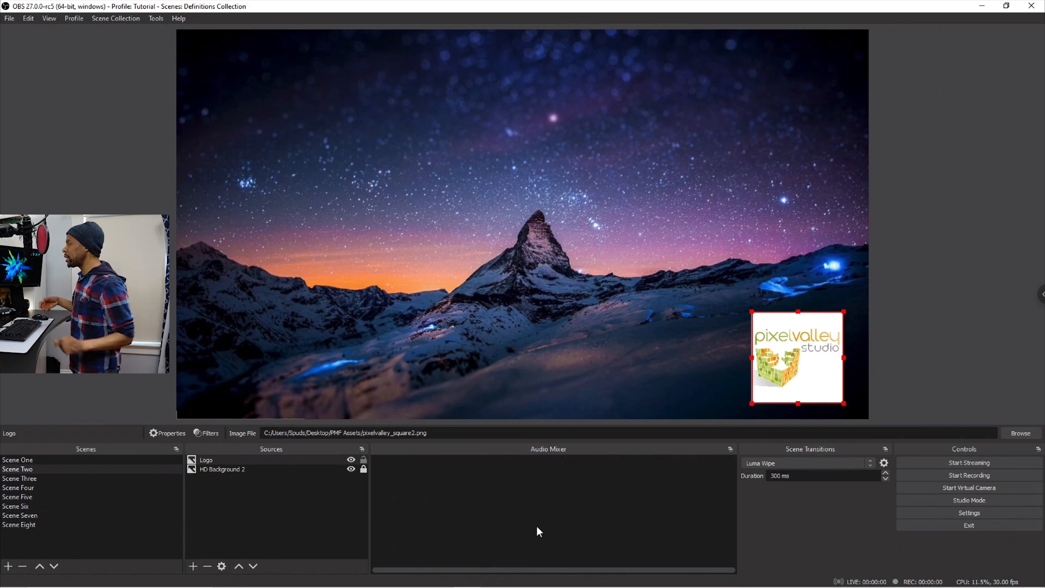
# Step: Delete the Logo source from Scene Four
pyautogui.click(74, 486)
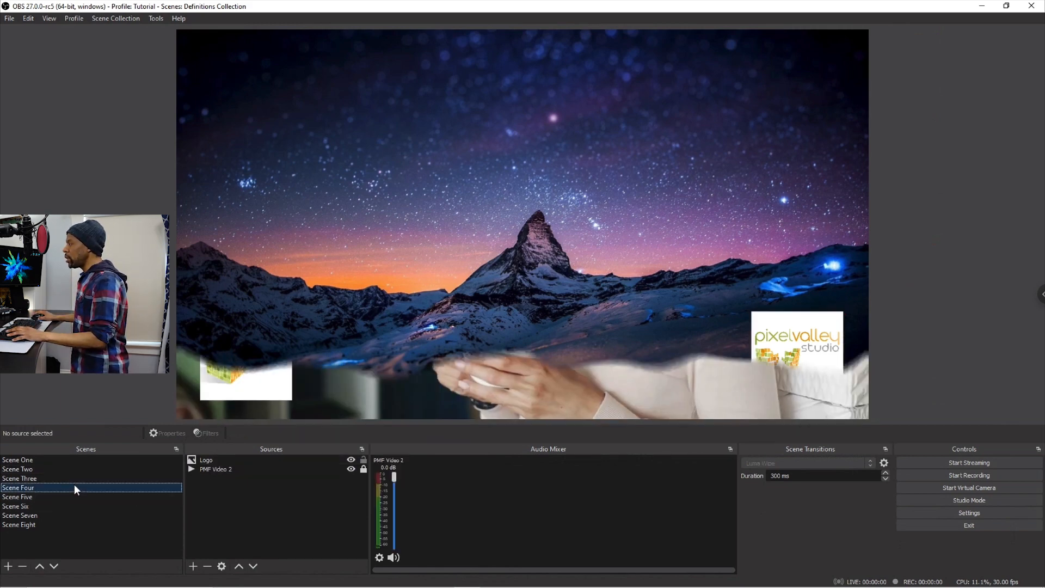
pyautogui.click(247, 459)
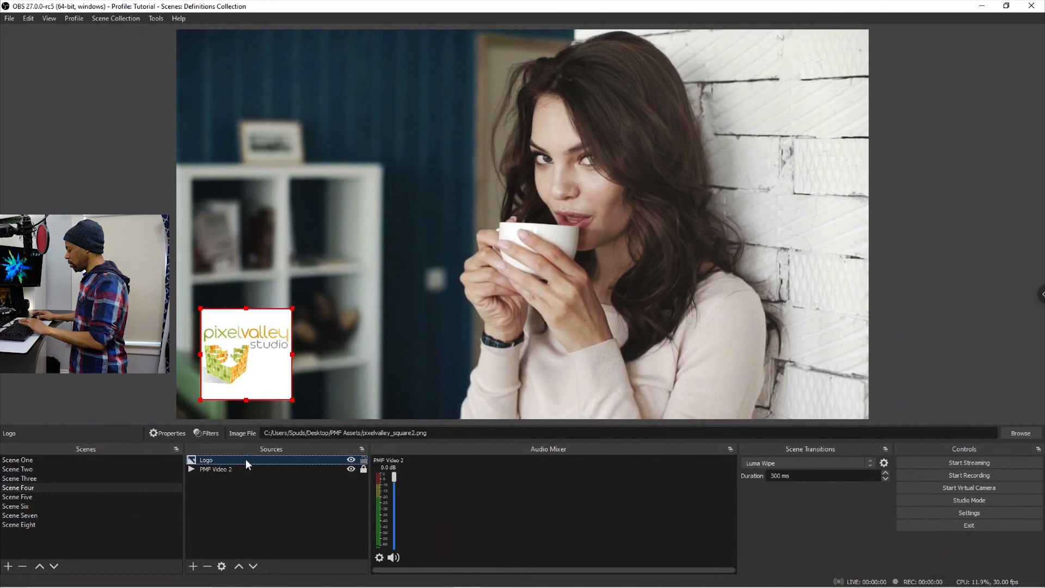
pyautogui.press('Delete')
pyautogui.click(543, 313)
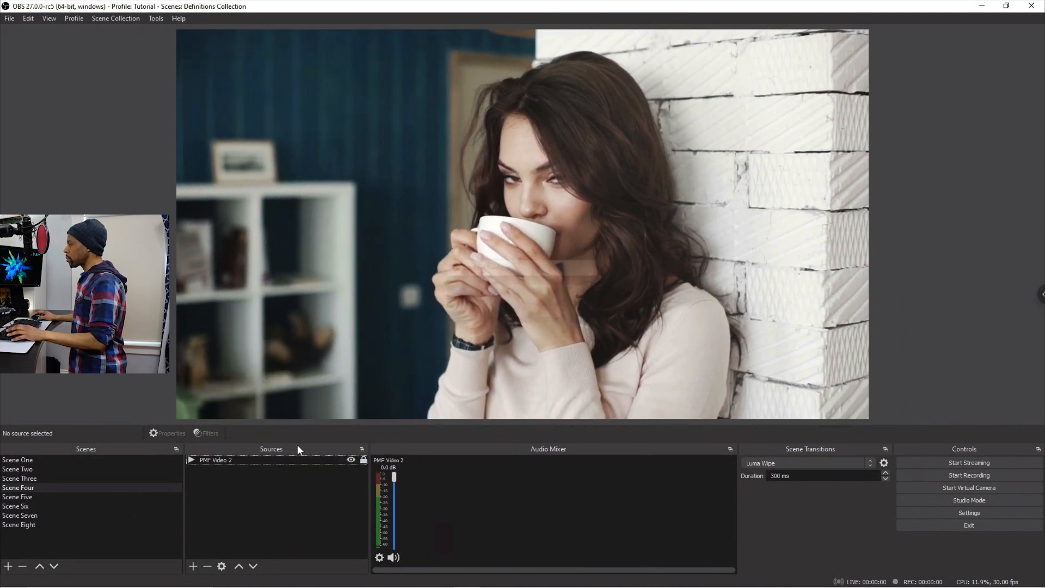
# Step: Move Scene Two's logo back to the lower-left corner of the canvas and deselect it
pyautogui.click(77, 469)
pyautogui.moveTo(790, 360); pyautogui.dragTo(245, 356)
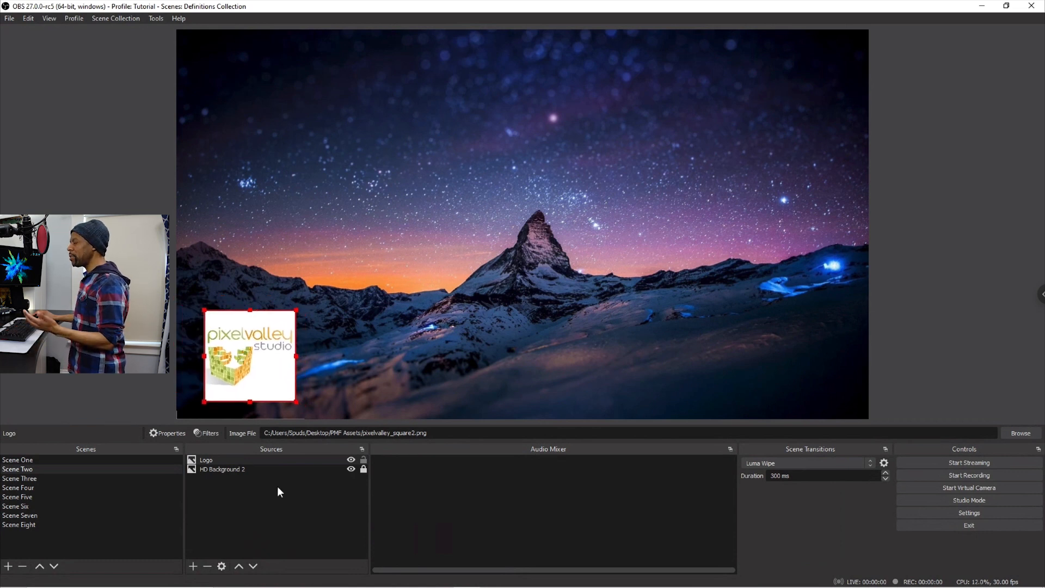
pyautogui.click(263, 516)
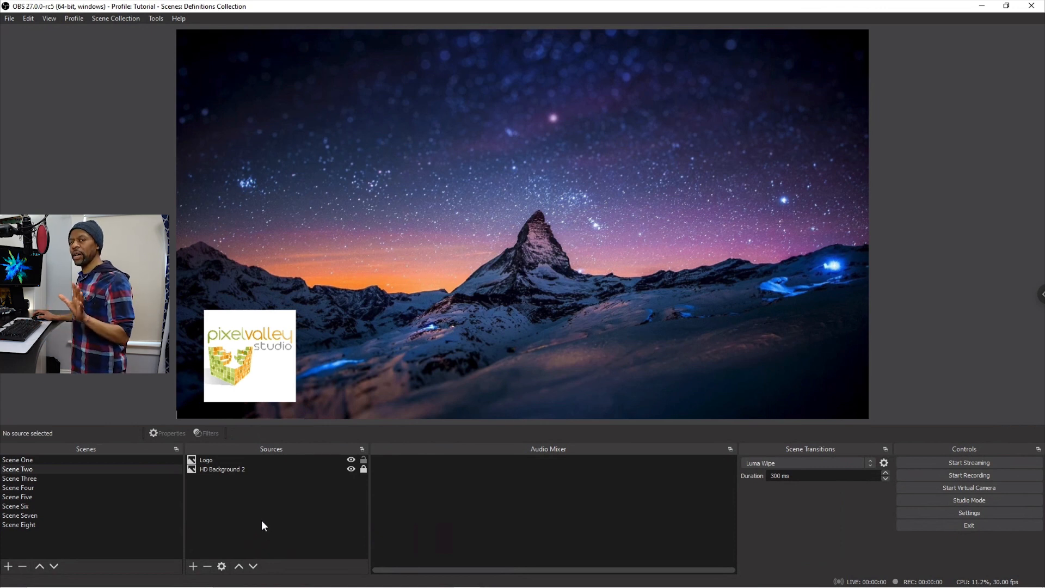
# Step: Add a new scene named "- Nested Scene"
pyautogui.click(8, 566)
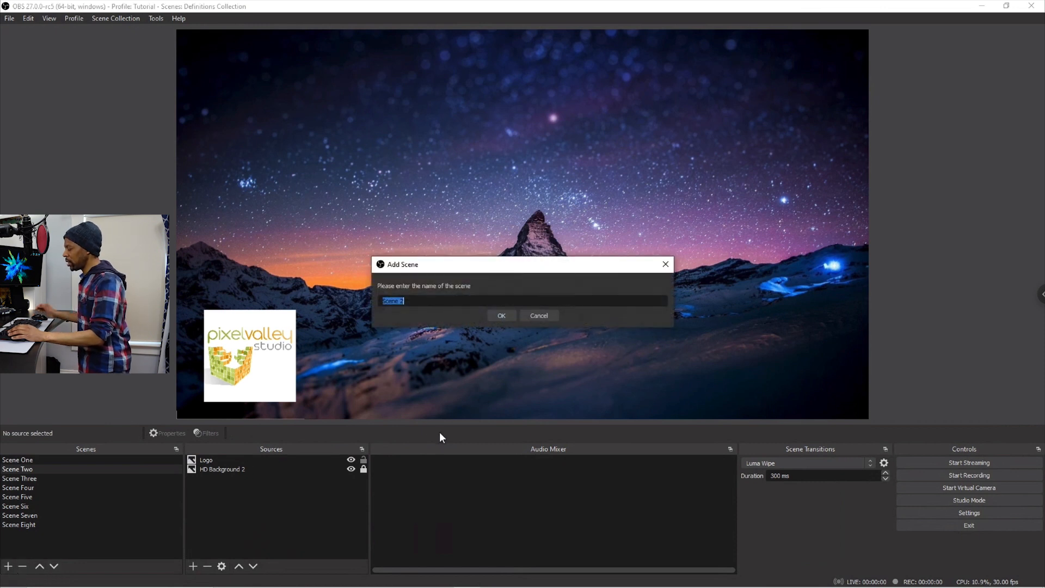
pyautogui.write('- Ne')
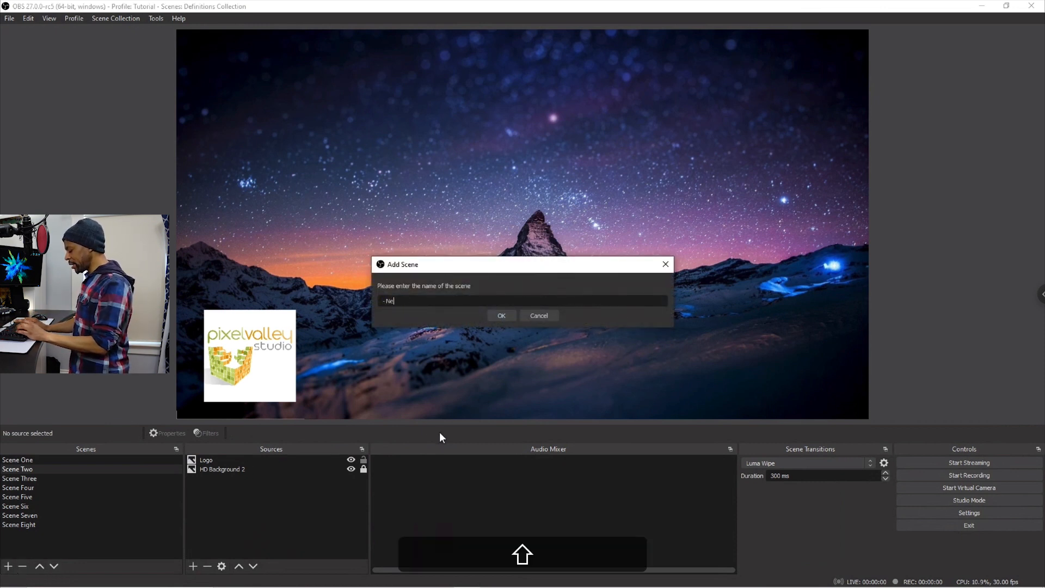
pyautogui.write('sted S')
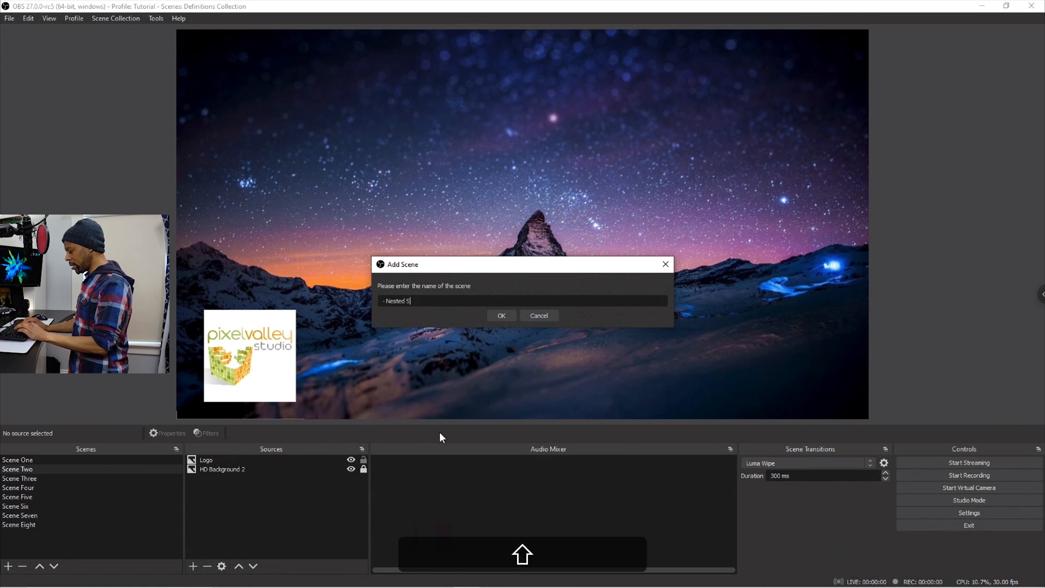
pyautogui.write('cene')
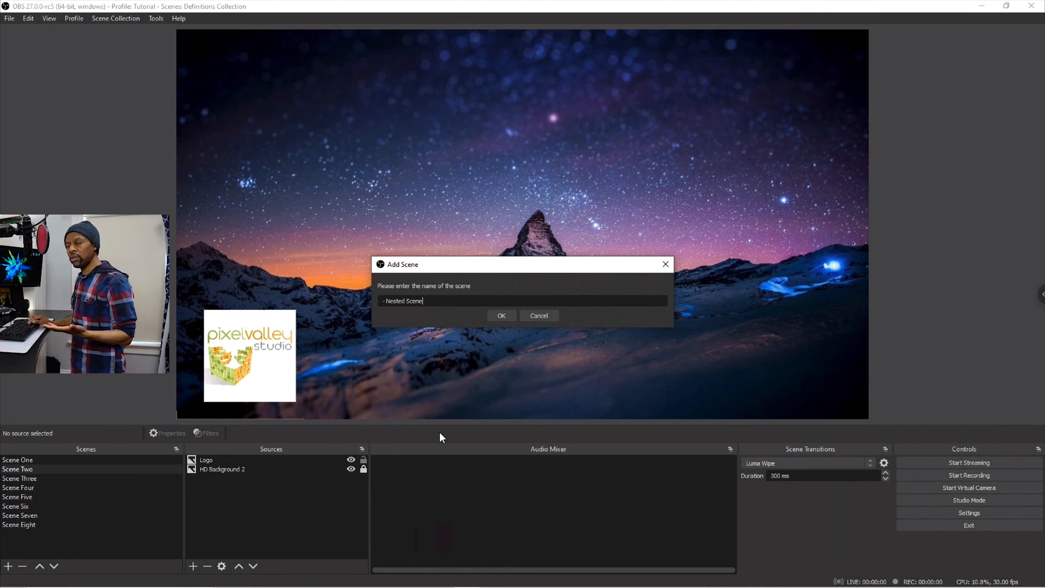
pyautogui.press('Return')
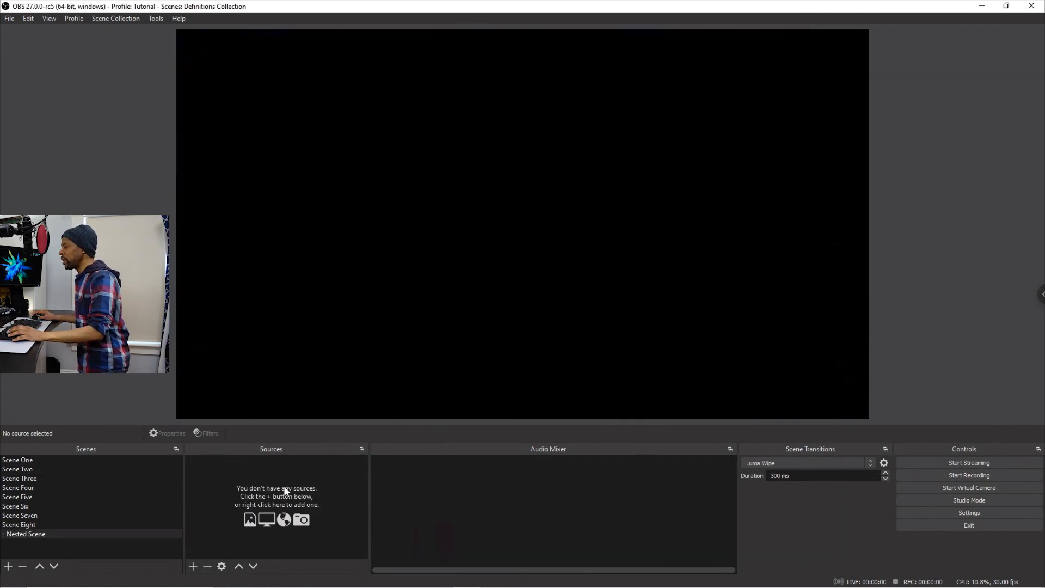
# Step: Add the existing Logo image source to the nested scene
pyautogui.click(192, 566)
pyautogui.click(253, 440)
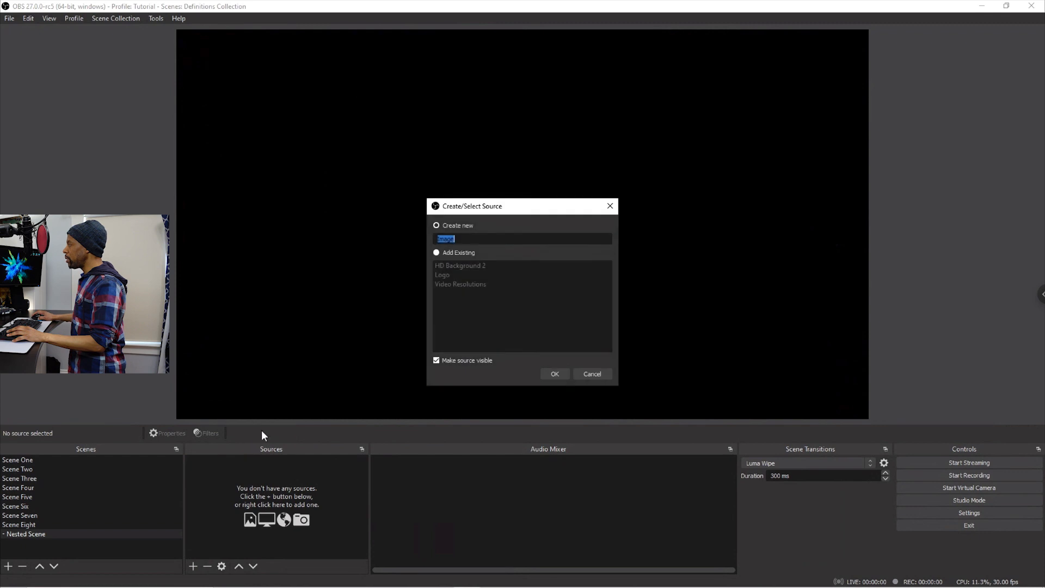
pyautogui.click(459, 253)
pyautogui.click(442, 275)
pyautogui.click(553, 375)
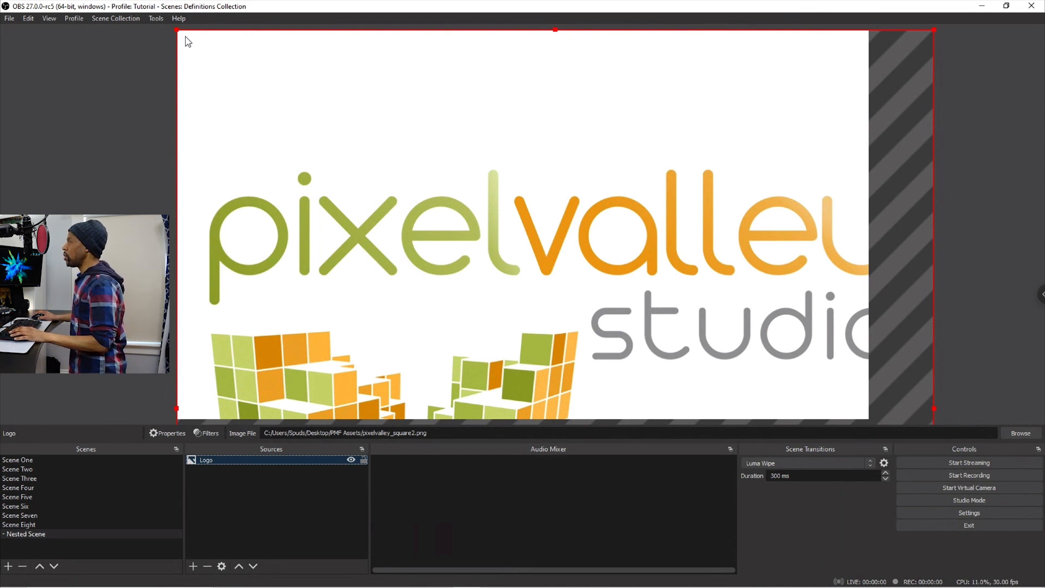
# Step: Scale the logo down to about 509 × 509 and place it in the right half of the nested scene's canvas
pyautogui.moveTo(177, 29); pyautogui.dragTo(623, 330)
pyautogui.moveTo(681, 361); pyautogui.dragTo(472, 113)
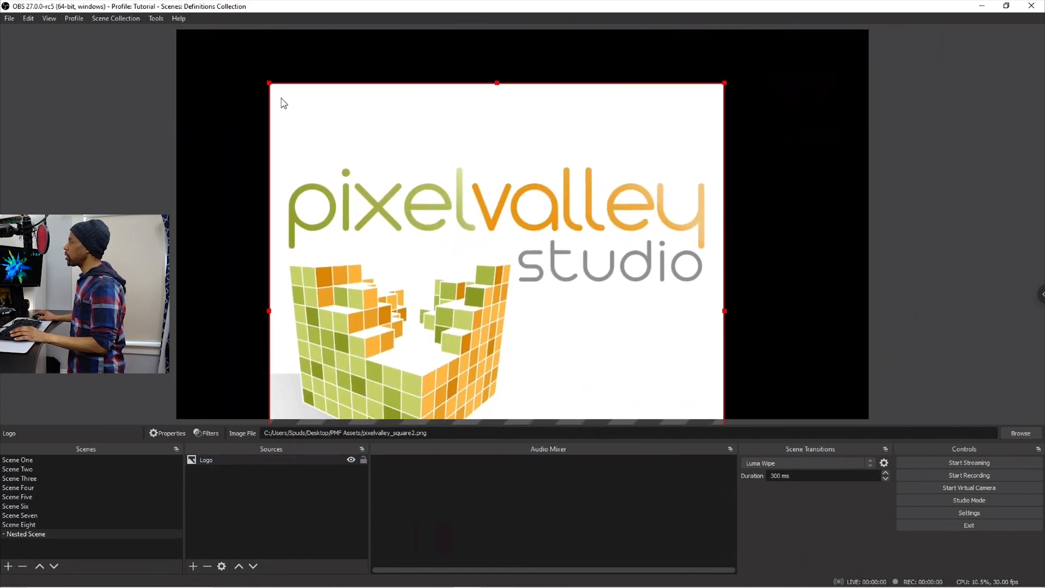
pyautogui.moveTo(267, 83); pyautogui.dragTo(448, 280)
pyautogui.moveTo(537, 349); pyautogui.dragTo(615, 159)
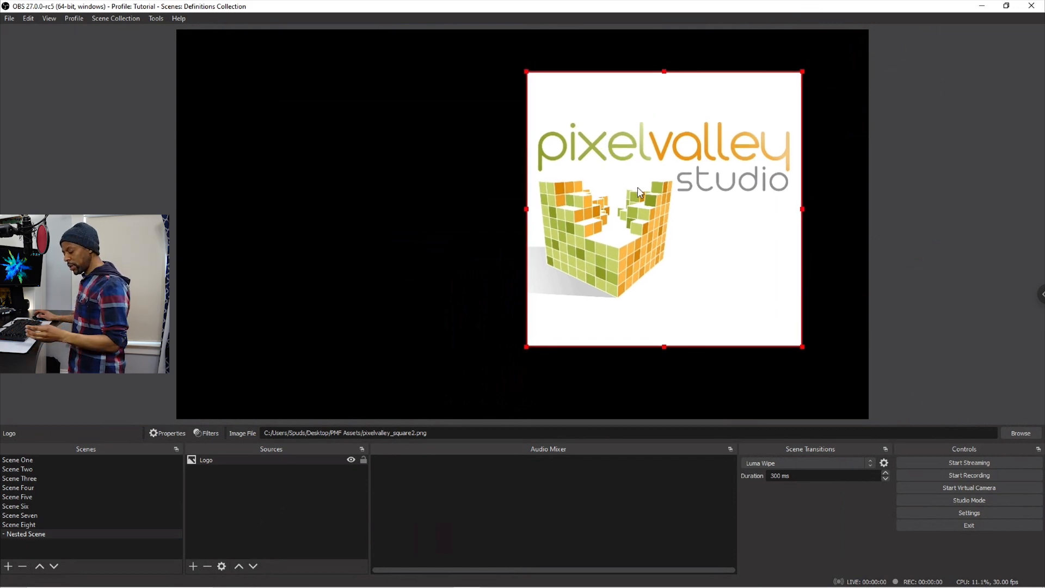
# Step: Check the logo's position and size in its transform settings without changing them
pyautogui.hotkey('ctrl', 'e')
pyautogui.moveTo(613, 215); pyautogui.dragTo(431, 211)
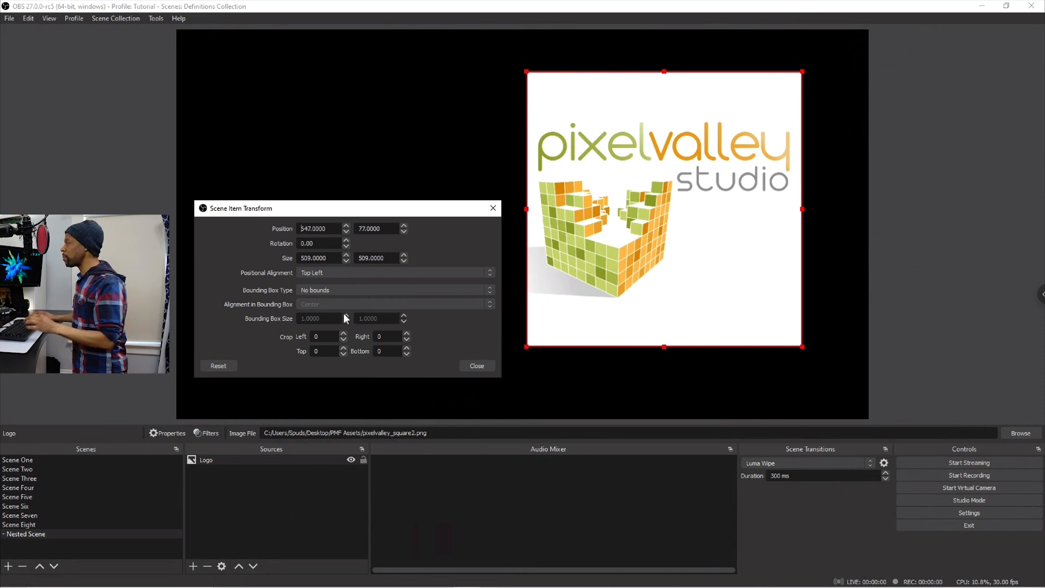
pyautogui.click(481, 364)
# Step: Scale the nested scene's logo down to a small square, place it in the canvas's lower-left corner, and deselect it
pyautogui.moveTo(521, 347); pyautogui.dragTo(716, 143)
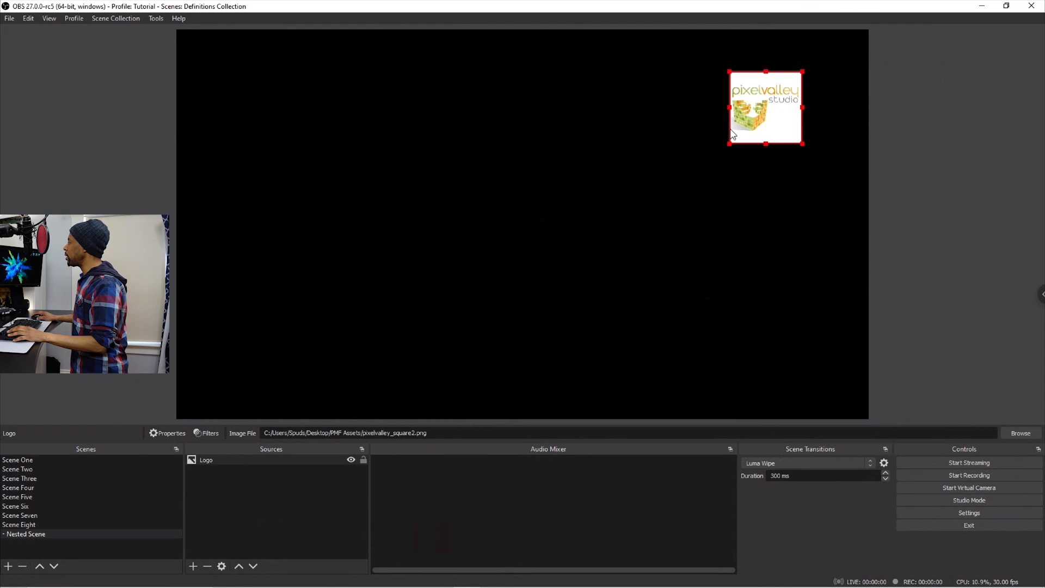
pyautogui.moveTo(520, 248); pyautogui.dragTo(248, 350)
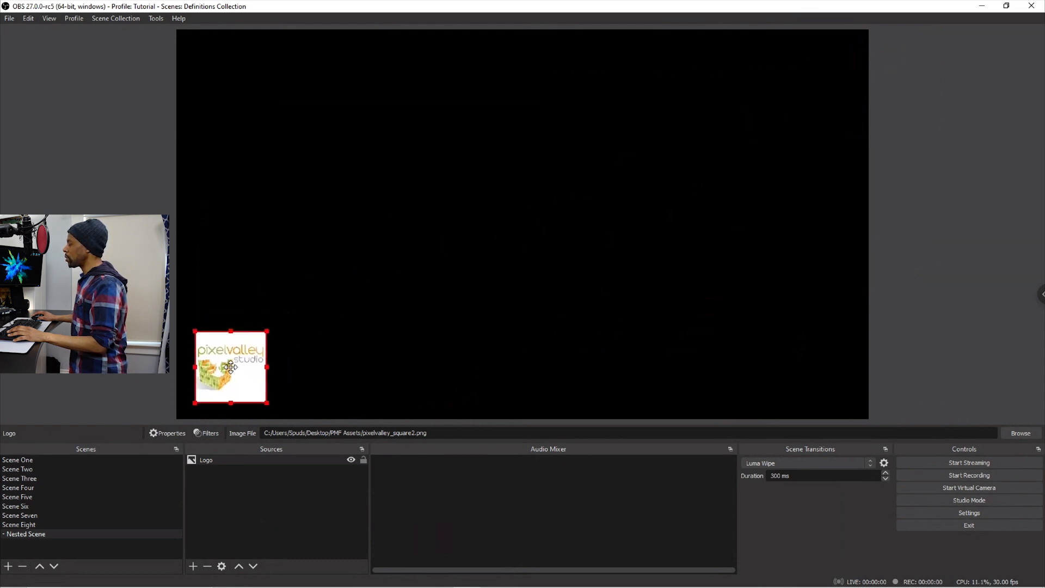
pyautogui.click(259, 503)
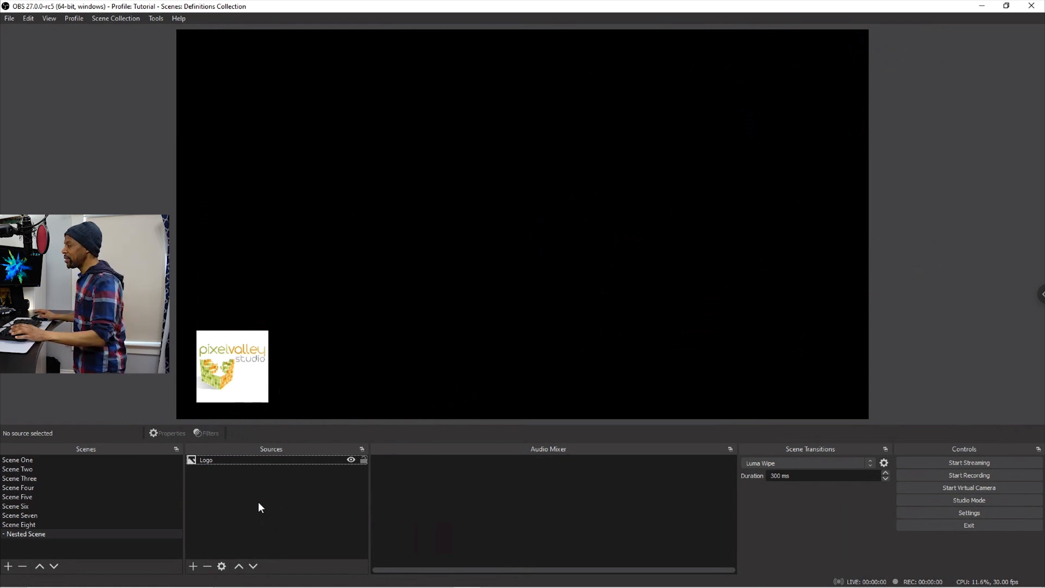
# Step: Add the existing "- Nested Scene" to Scene Four as a visible scene source and deselect it
pyautogui.click(57, 486)
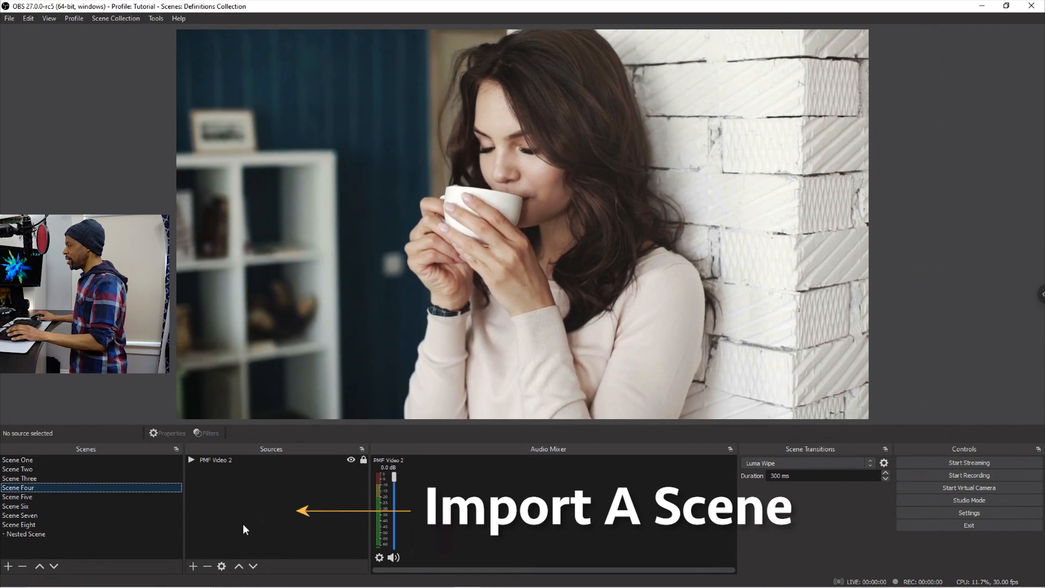
pyautogui.click(233, 511)
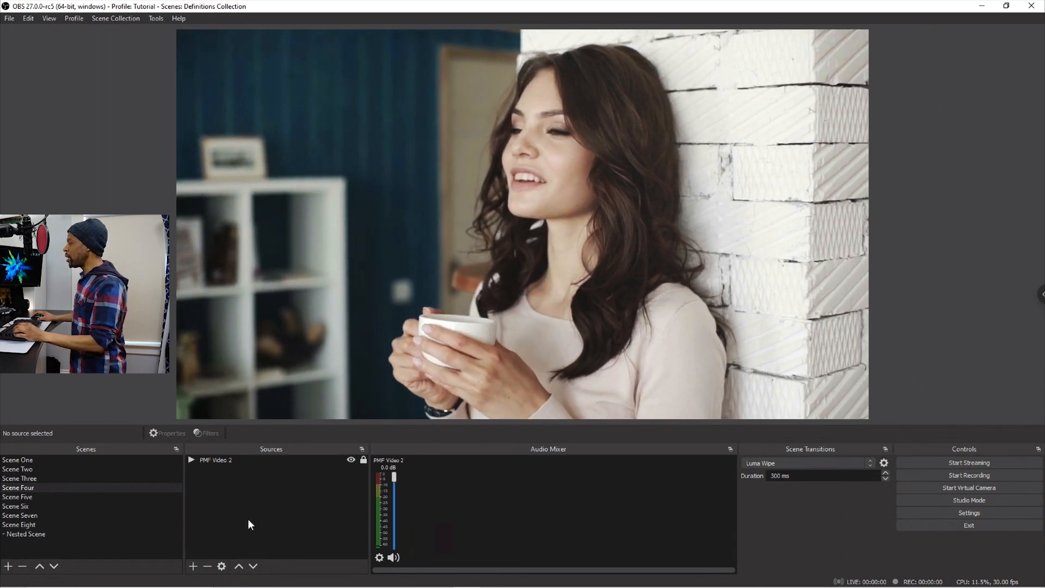
pyautogui.click(193, 566)
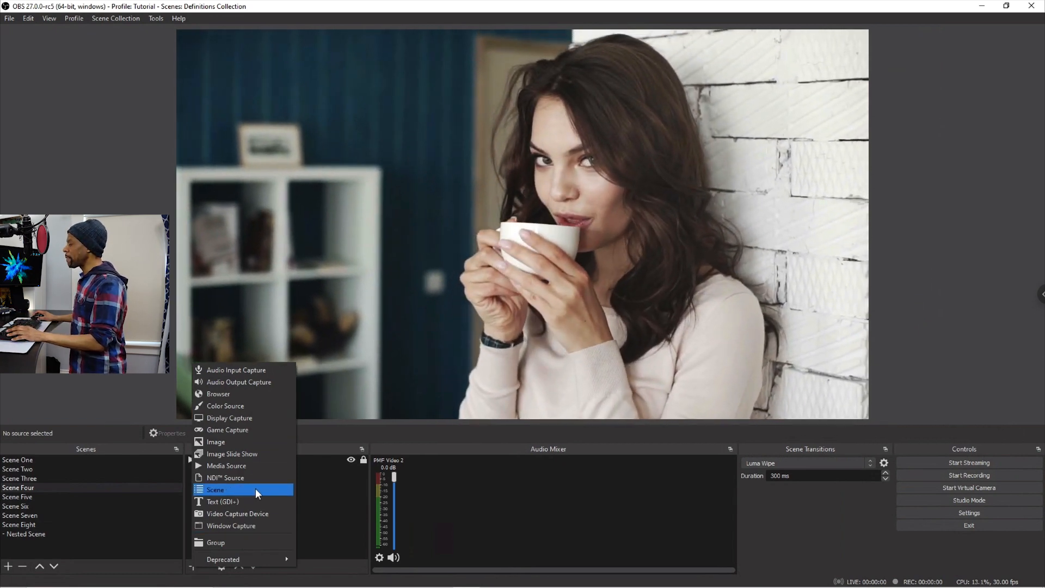
pyautogui.click(256, 488)
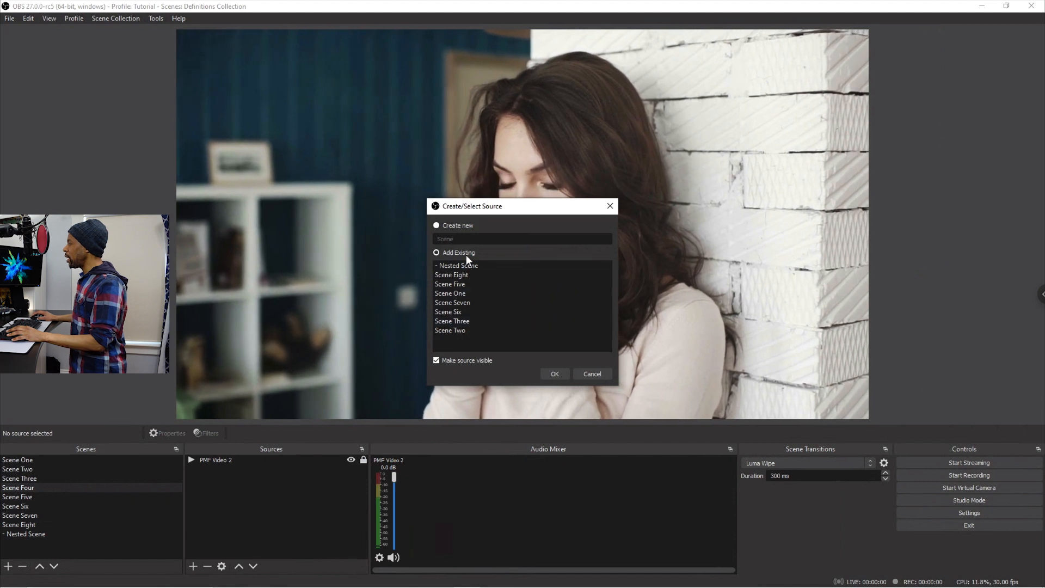
pyautogui.click(444, 264)
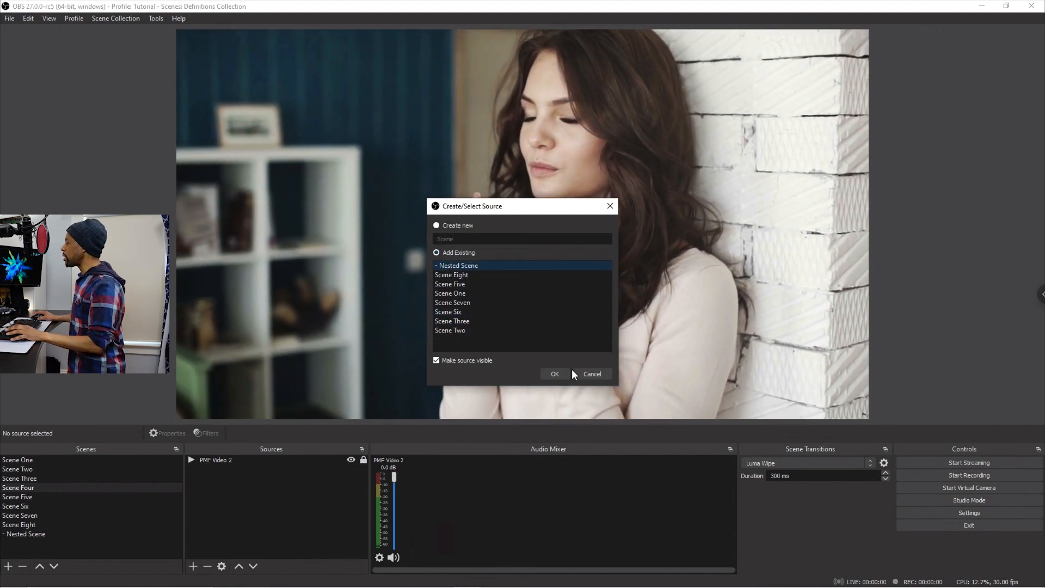
pyautogui.click(555, 374)
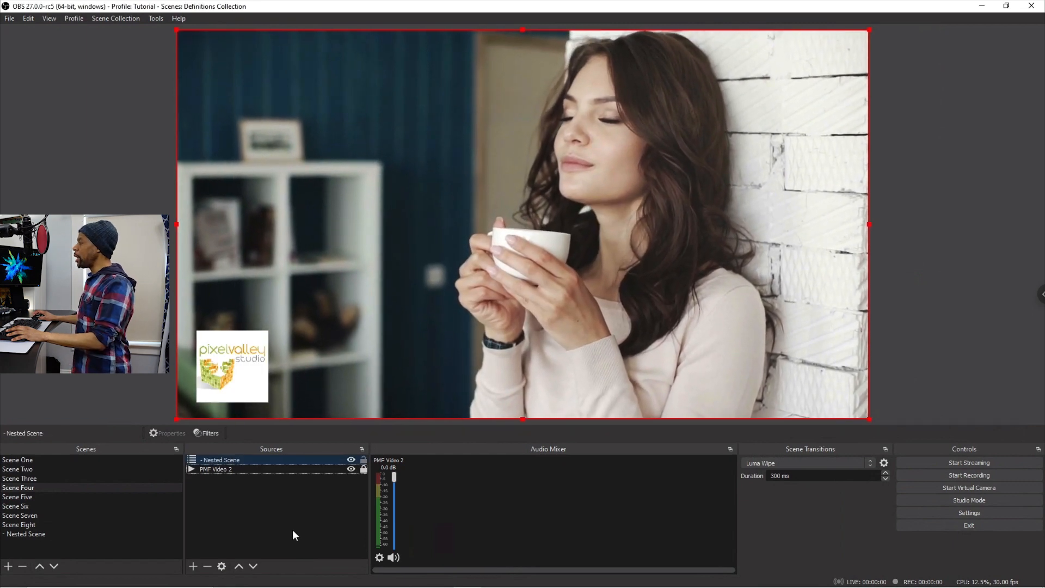
pyautogui.click(293, 529)
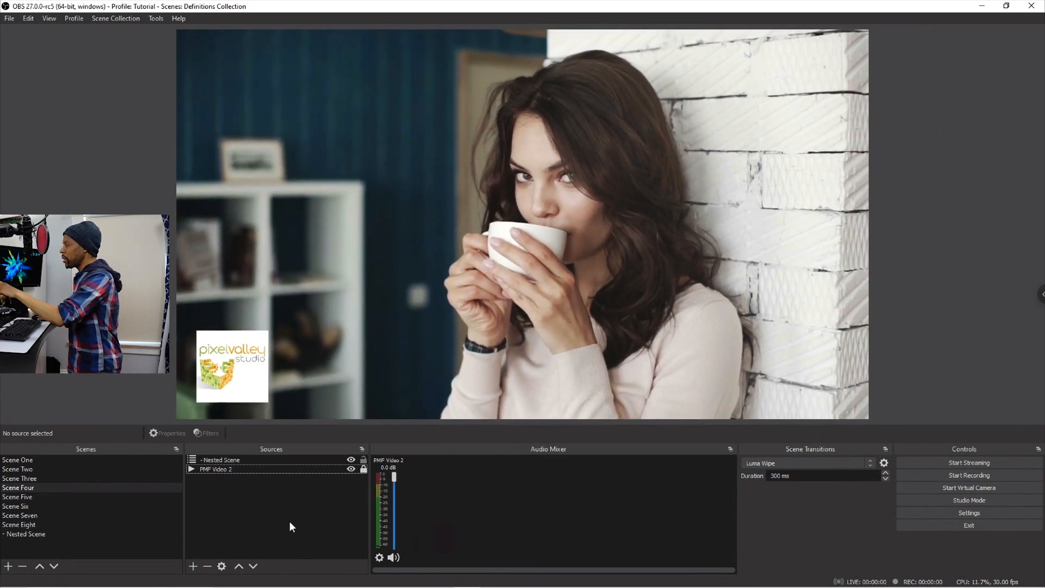
# Step: Move the nested scene below PMF Video 2 in Scene Four's source order, restore it above the video, and deselect it
pyautogui.click(234, 459)
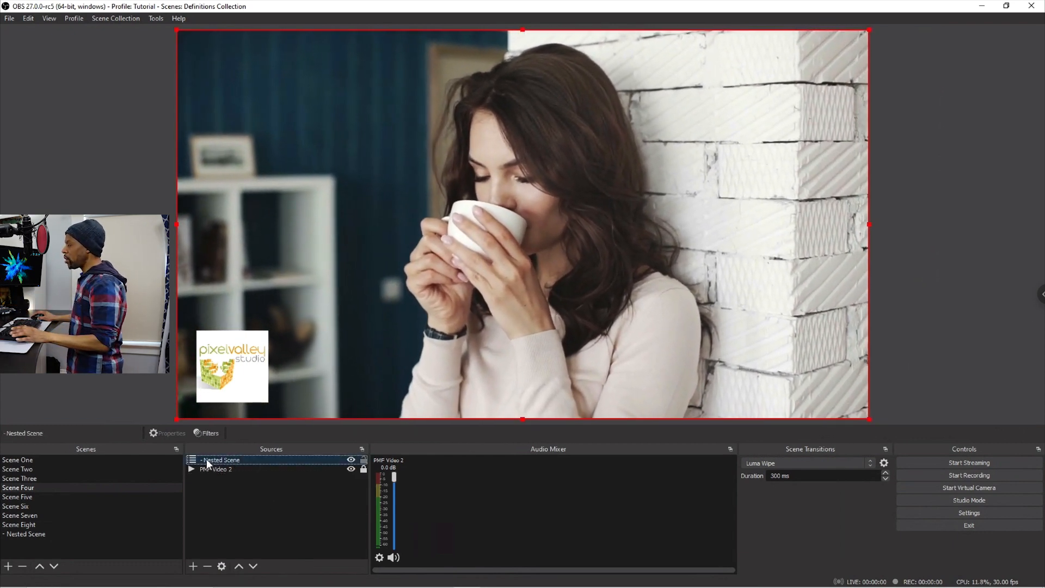
pyautogui.click(22, 485)
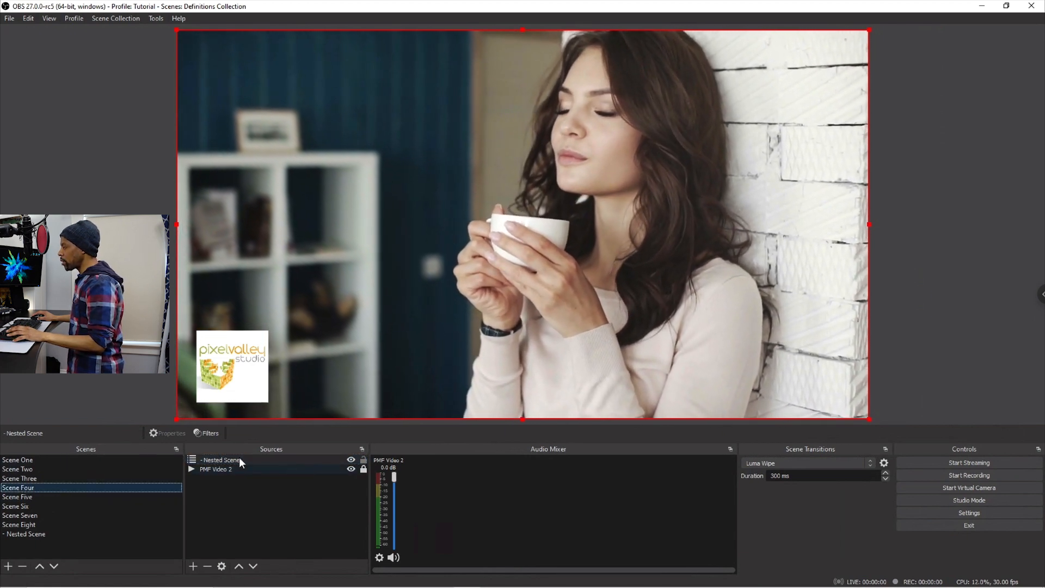
pyautogui.click(241, 460)
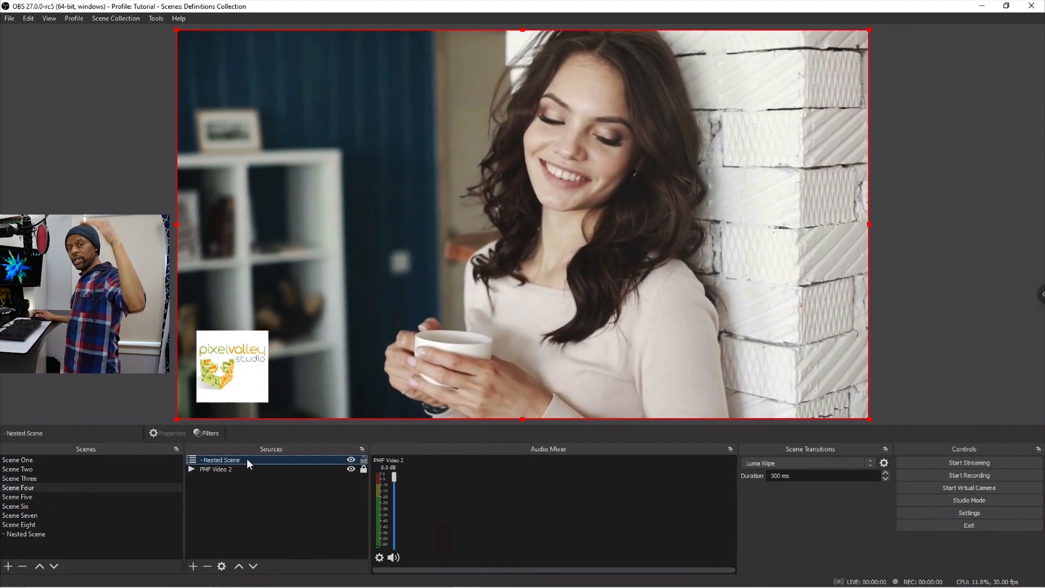
pyautogui.click(254, 566)
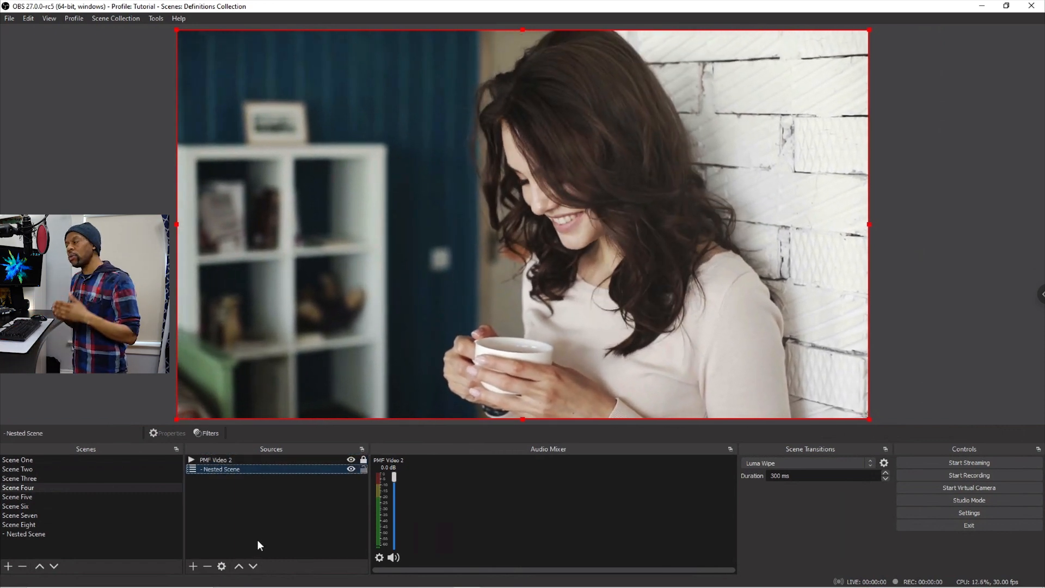
pyautogui.click(239, 566)
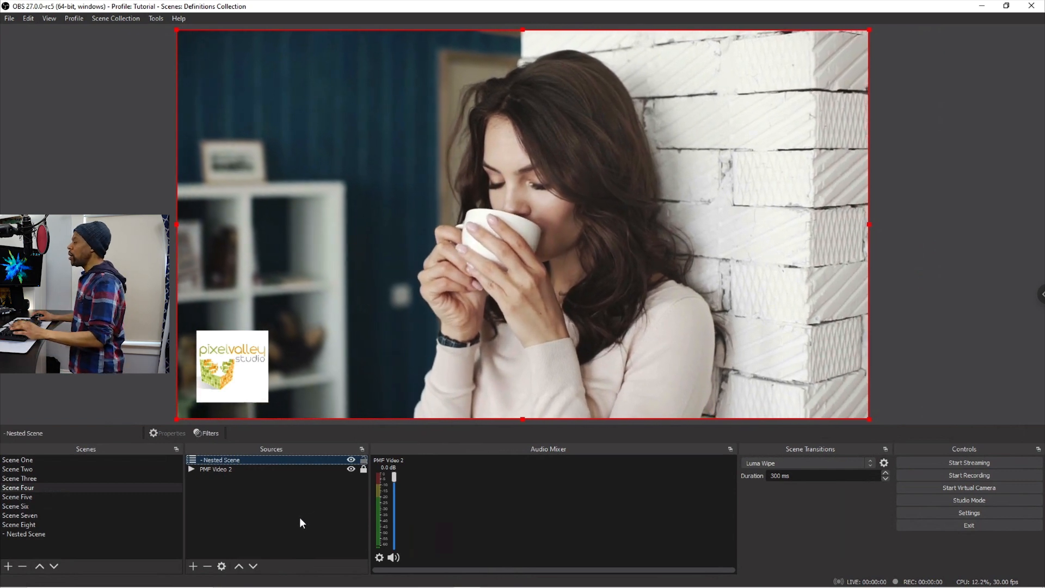
pyautogui.click(263, 526)
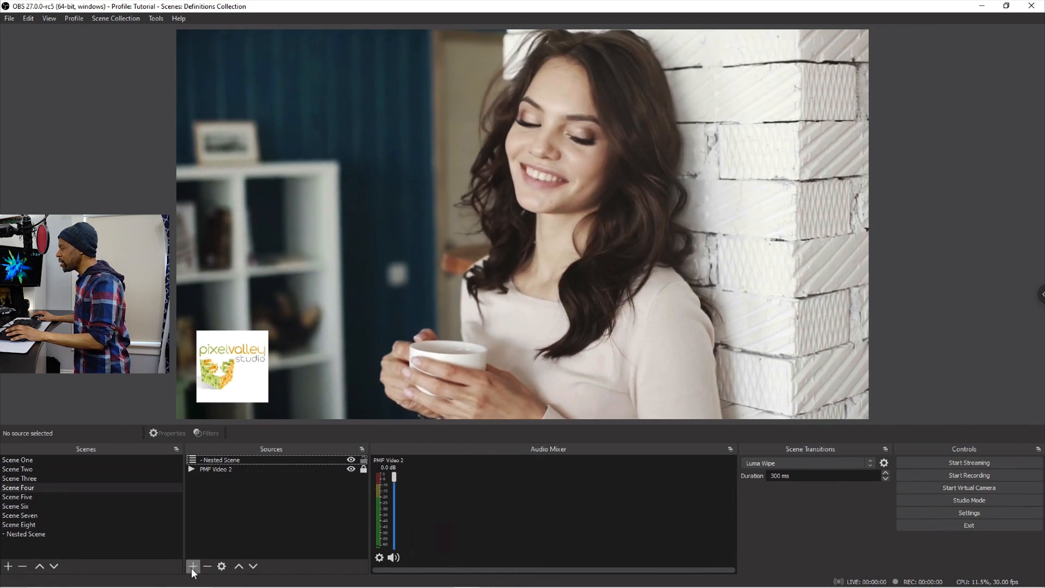
# Step: Add a new image source named "Logo 2" to Scene Four using the file pixelvalley_text.png
pyautogui.click(193, 566)
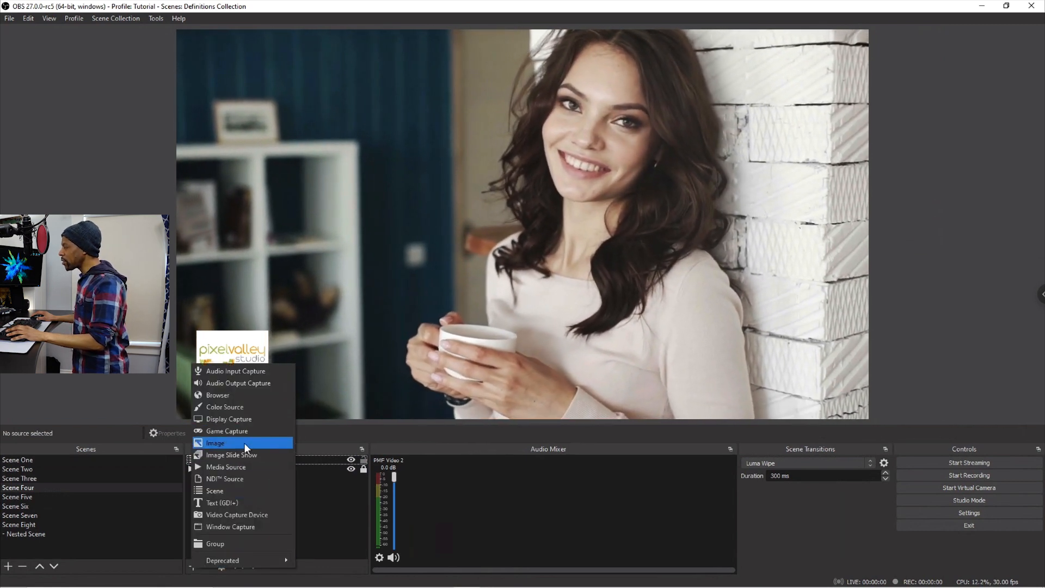
pyautogui.click(244, 442)
pyautogui.write('Logo ')
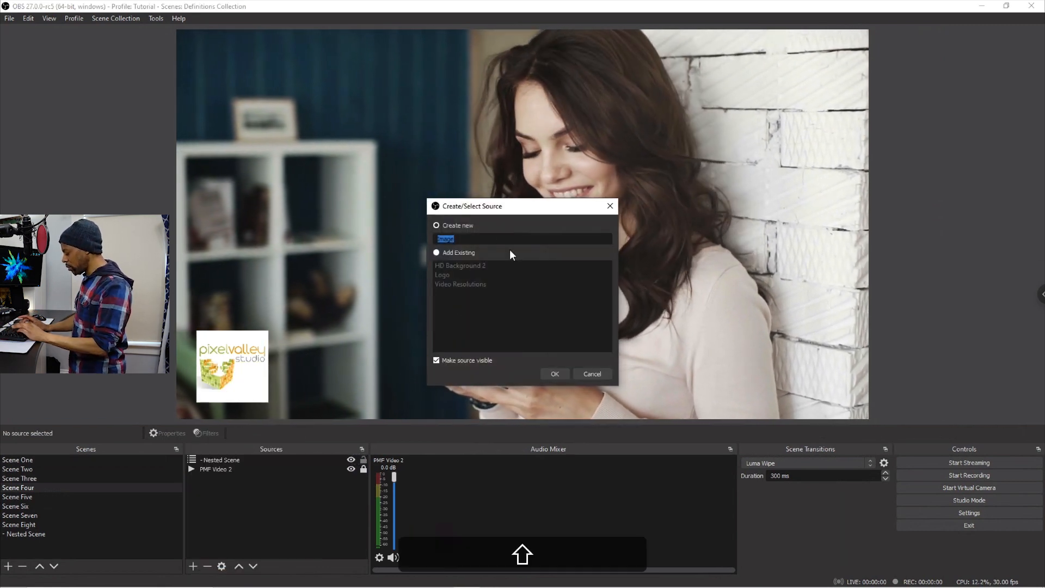
pyautogui.write('2')
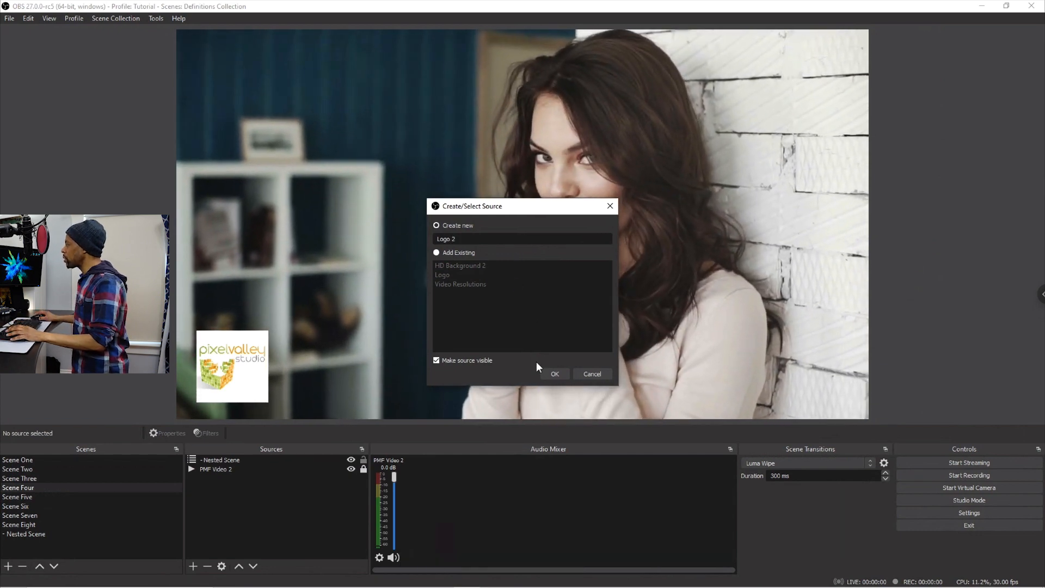
pyautogui.click(551, 374)
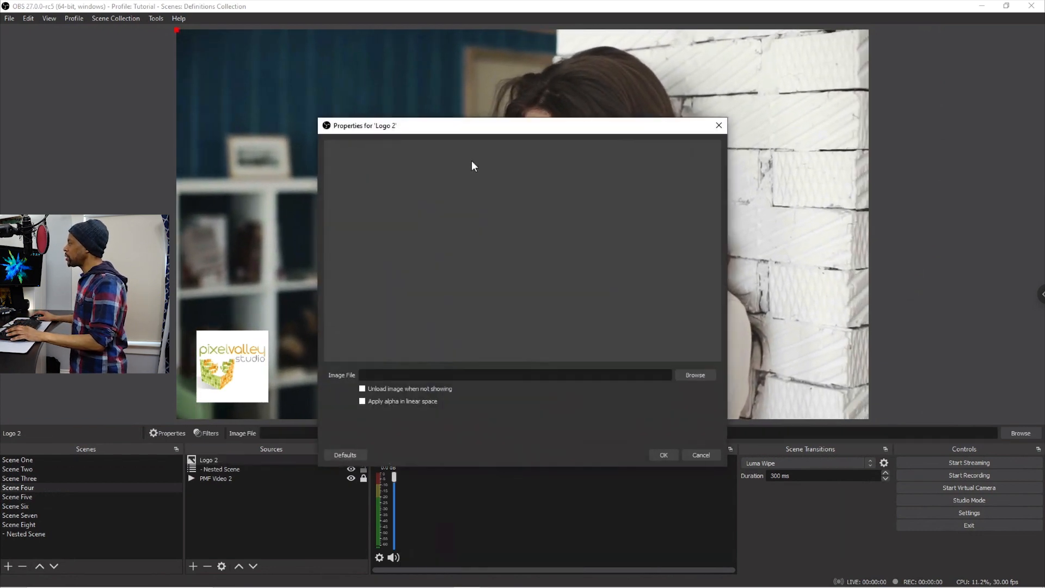
pyautogui.click(697, 375)
pyautogui.click(505, 224)
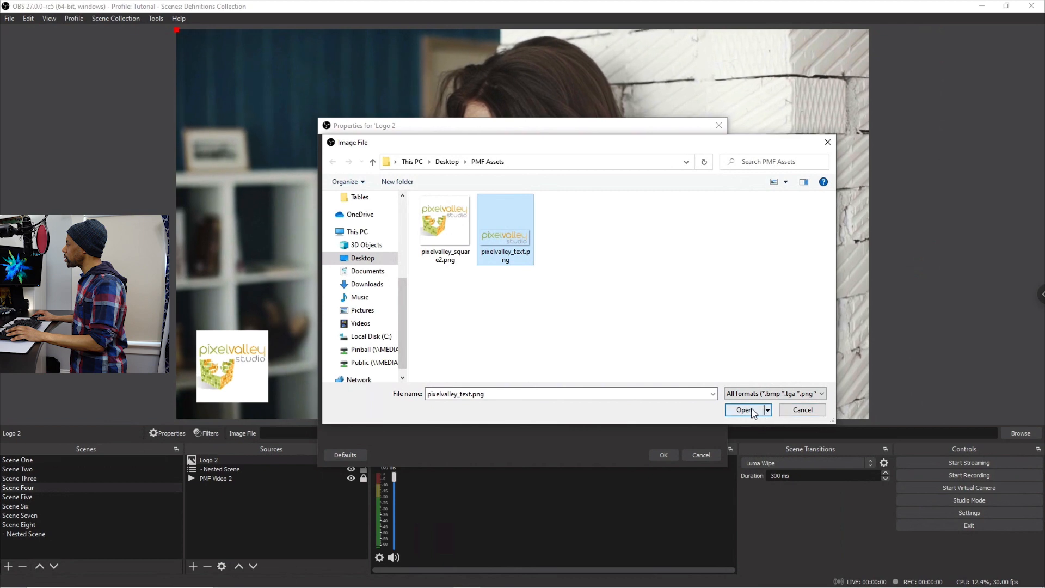
pyautogui.click(744, 410)
pyautogui.click(663, 455)
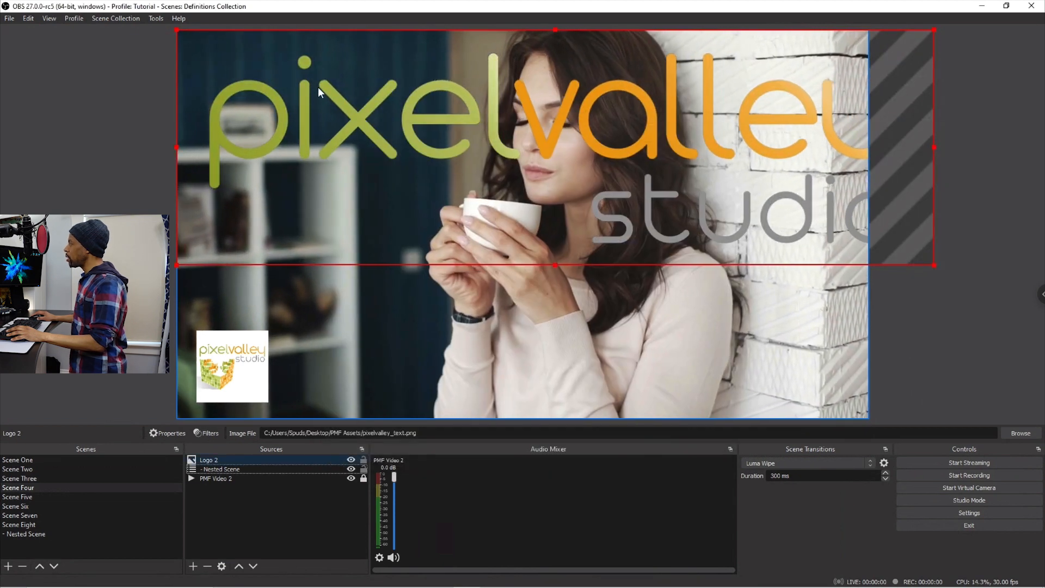
# Step: Scale Logo 2 down to under a third of the canvas width and place it in Scene Four's upper-right corner
pyautogui.moveTo(176, 30); pyautogui.dragTo(713, 218)
pyautogui.moveTo(830, 219); pyautogui.dragTo(753, 71)
pyautogui.click(309, 529)
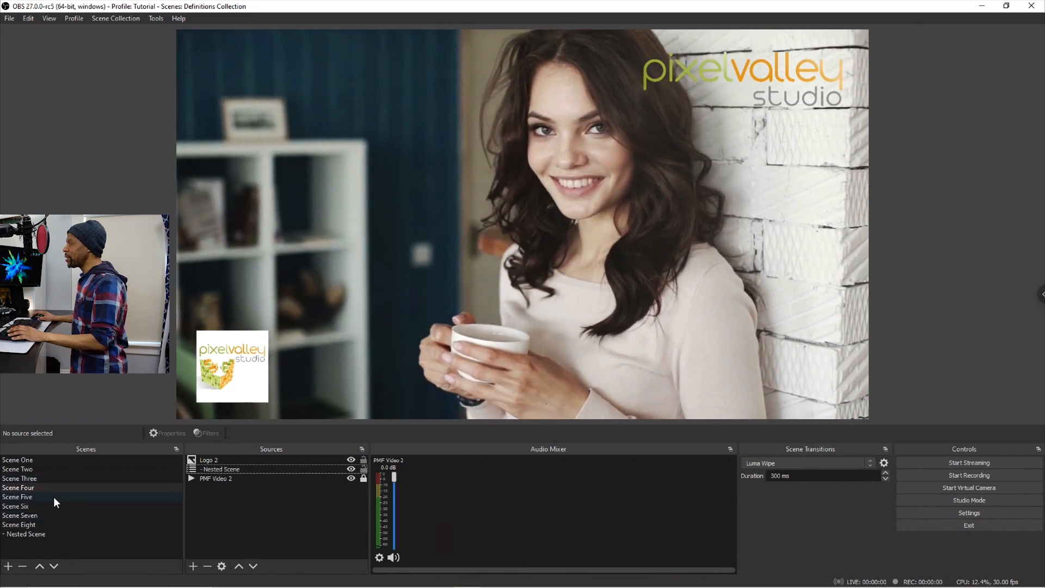
# Step: Add the existing "- Nested Scene" to Scene Six as a visible scene source and deselect it
pyautogui.click(54, 497)
pyautogui.click(50, 506)
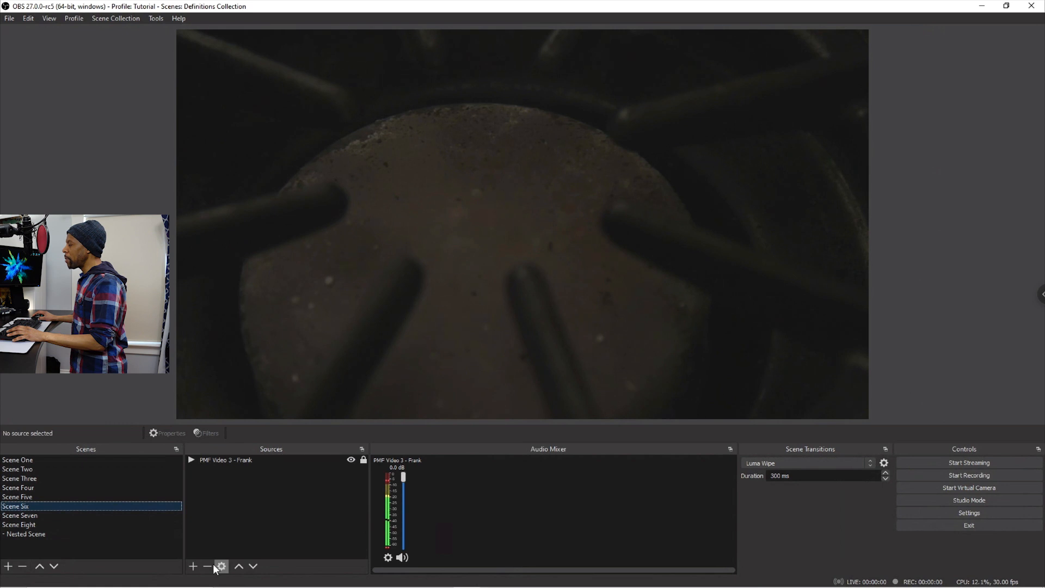
pyautogui.click(193, 567)
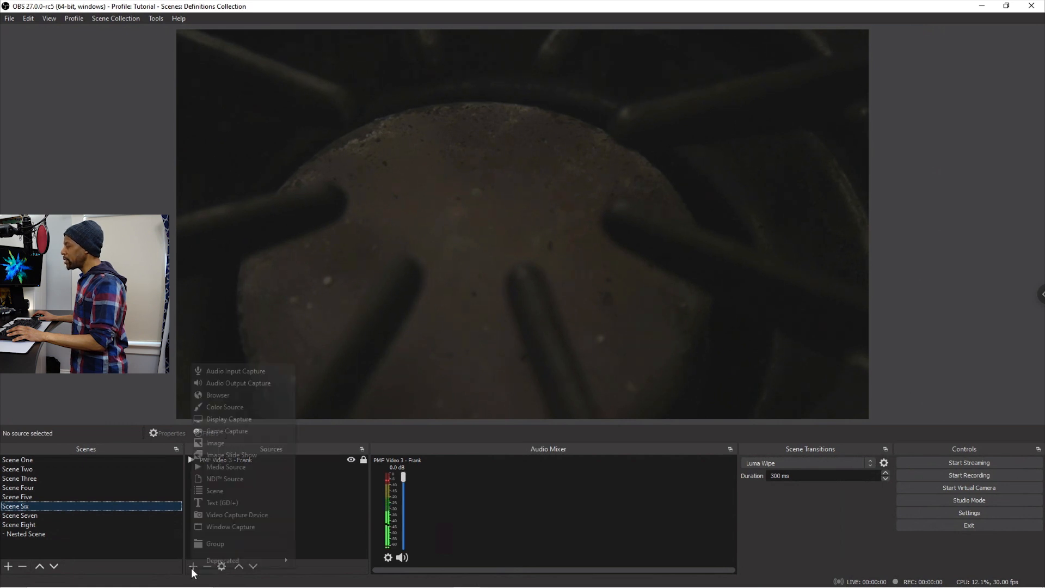
pyautogui.click(231, 492)
pyautogui.click(456, 265)
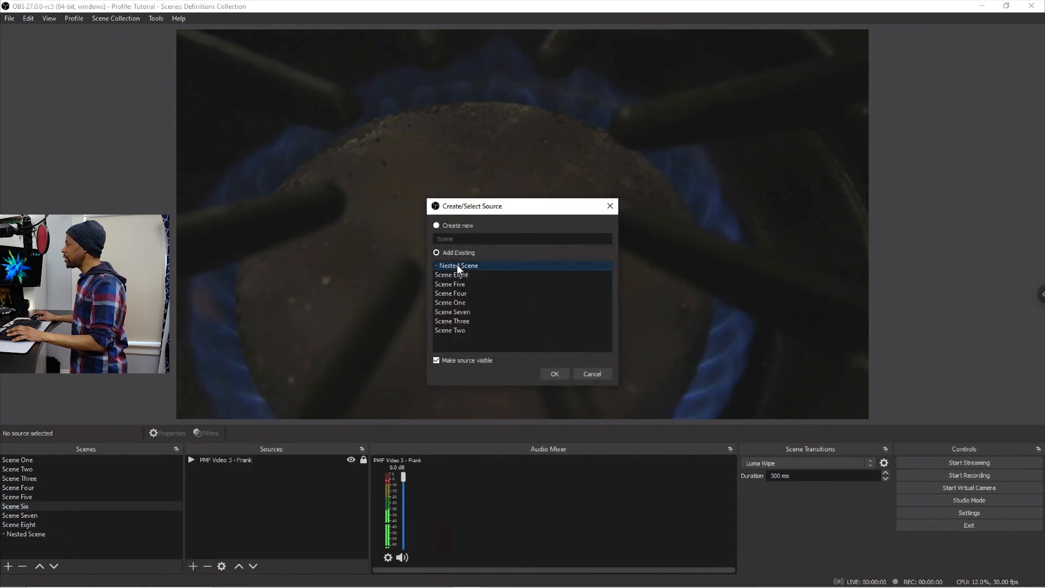
pyautogui.click(555, 373)
pyautogui.click(292, 532)
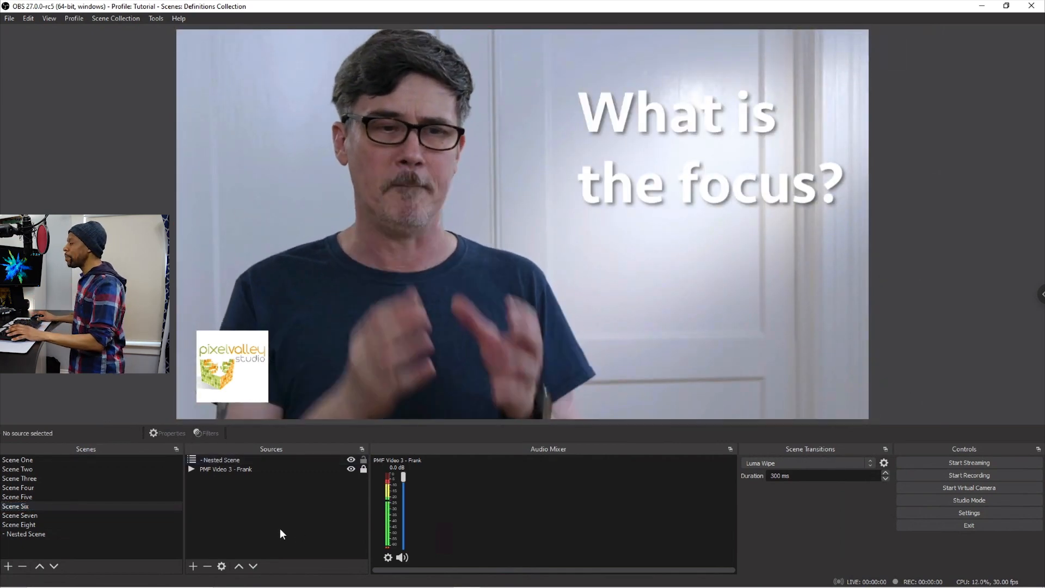
# Step: Move Scene Four's Logo 2 toward the middle of the canvas and back to the upper-right corner
pyautogui.click(58, 488)
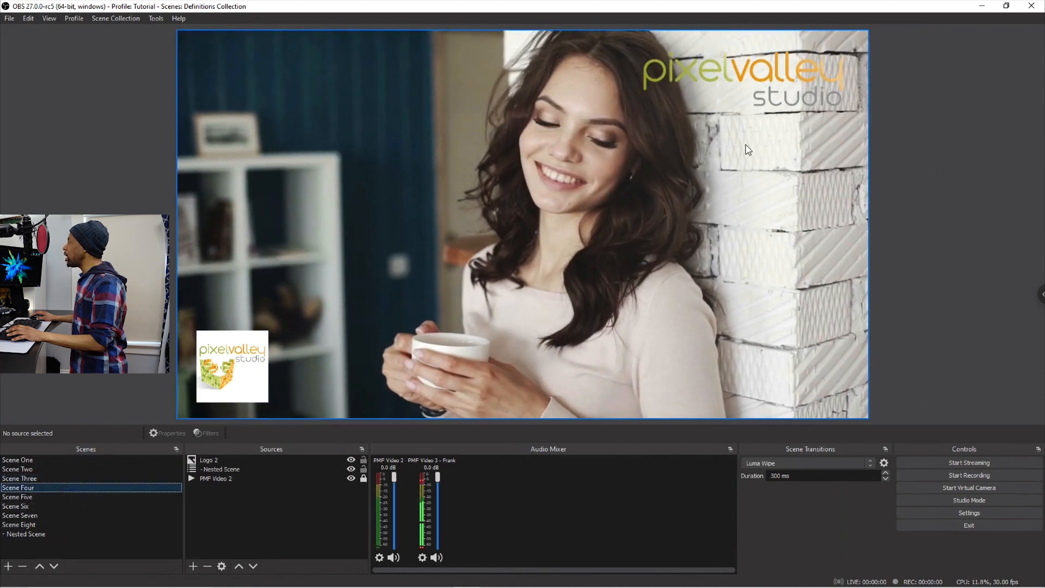
pyautogui.moveTo(668, 95); pyautogui.dragTo(539, 309)
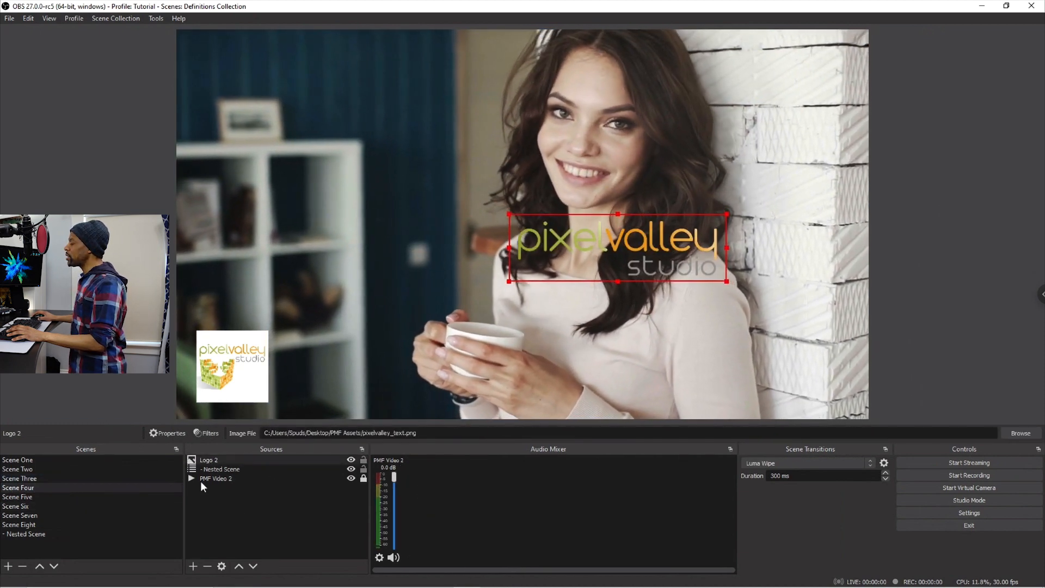
pyautogui.moveTo(661, 240); pyautogui.dragTo(783, 73)
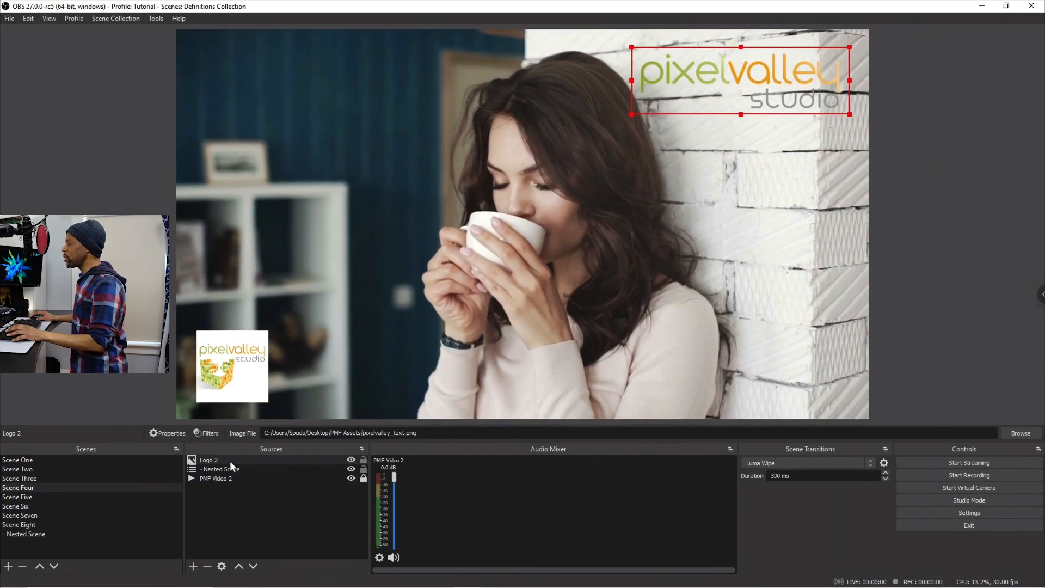
# Step: Copy Logo 2 from Scene Four and paste it as a reference into the "- Nested Scene" scene
pyautogui.click(243, 460)
pyautogui.rightClick(237, 458)
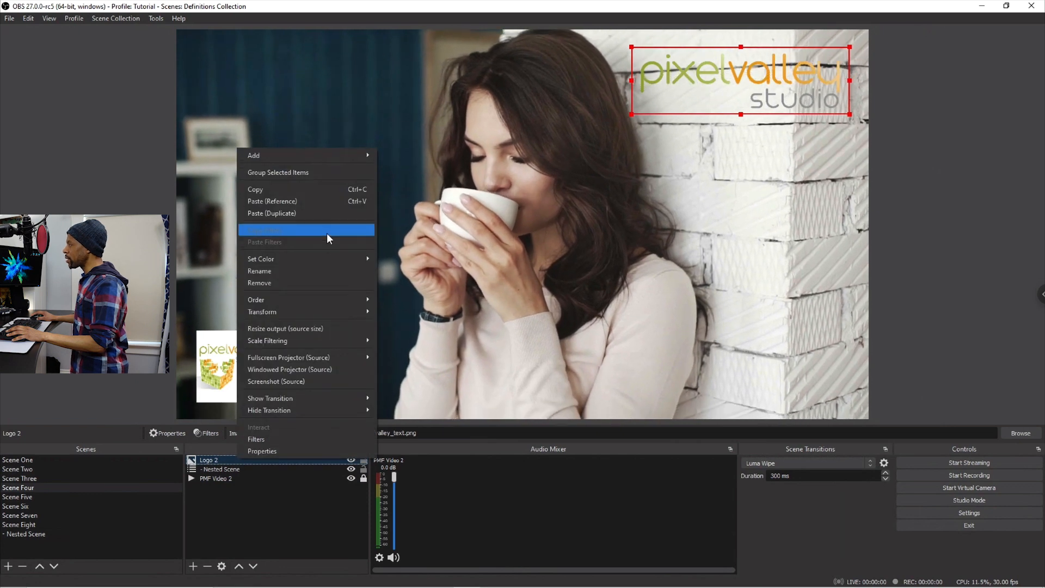
pyautogui.click(315, 190)
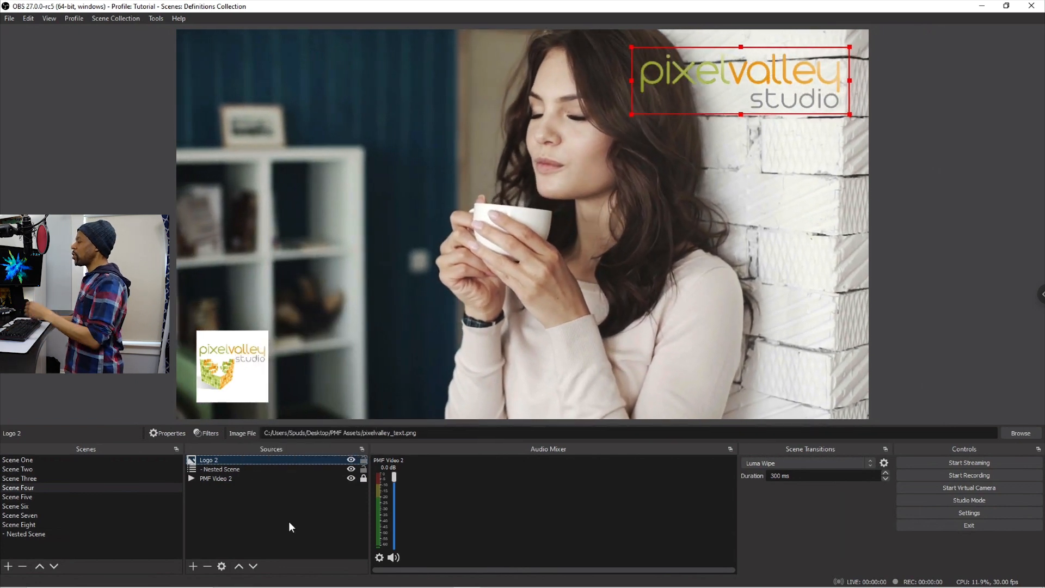
pyautogui.click(52, 534)
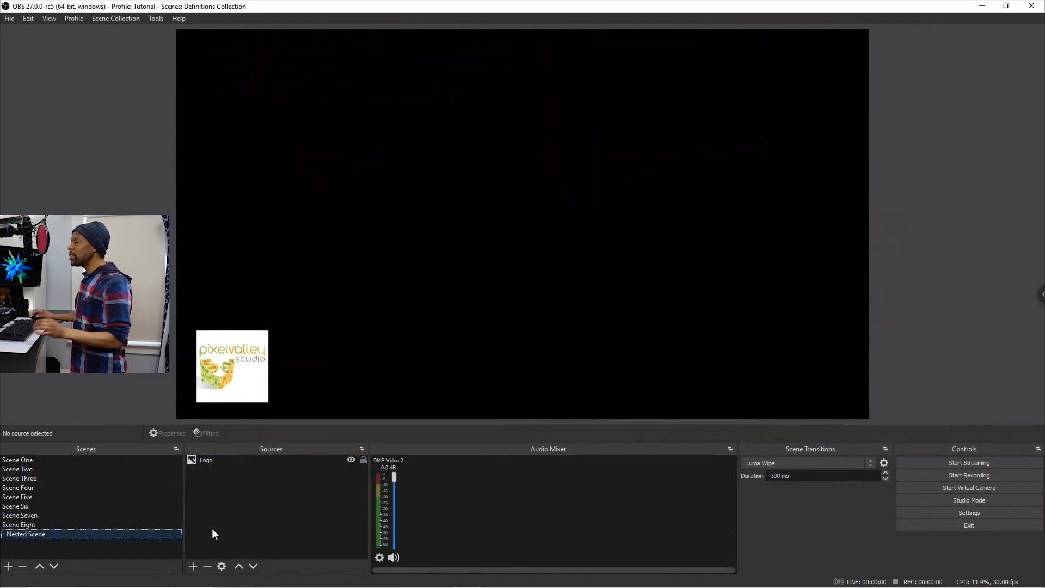
pyautogui.rightClick(228, 510)
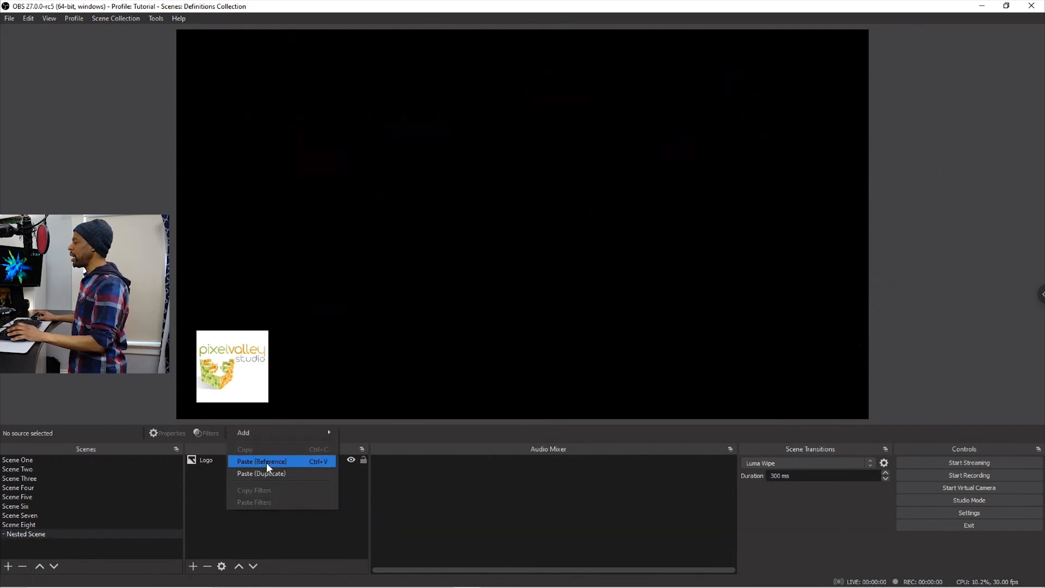
pyautogui.click(266, 463)
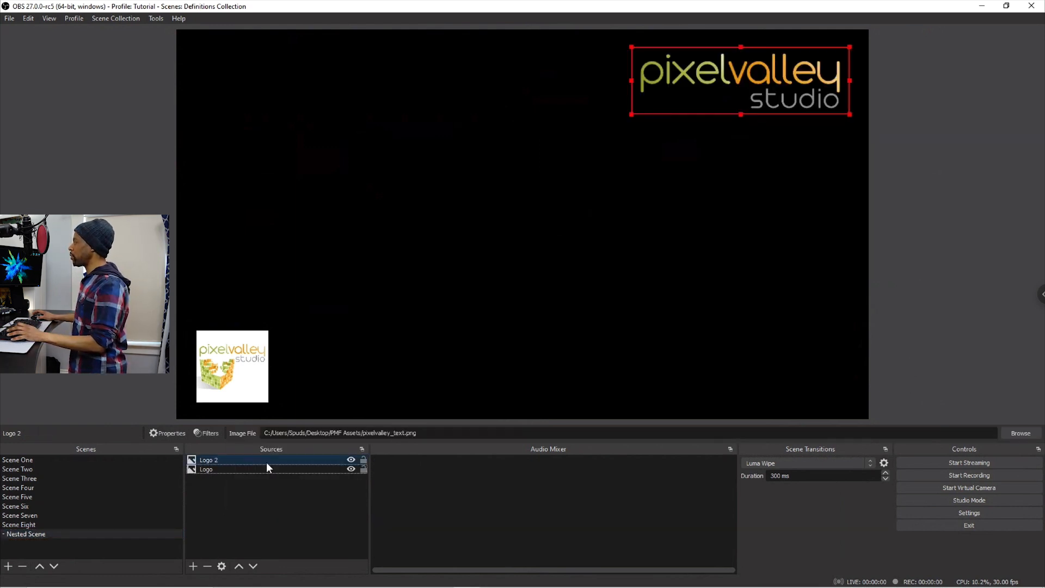
pyautogui.click(246, 516)
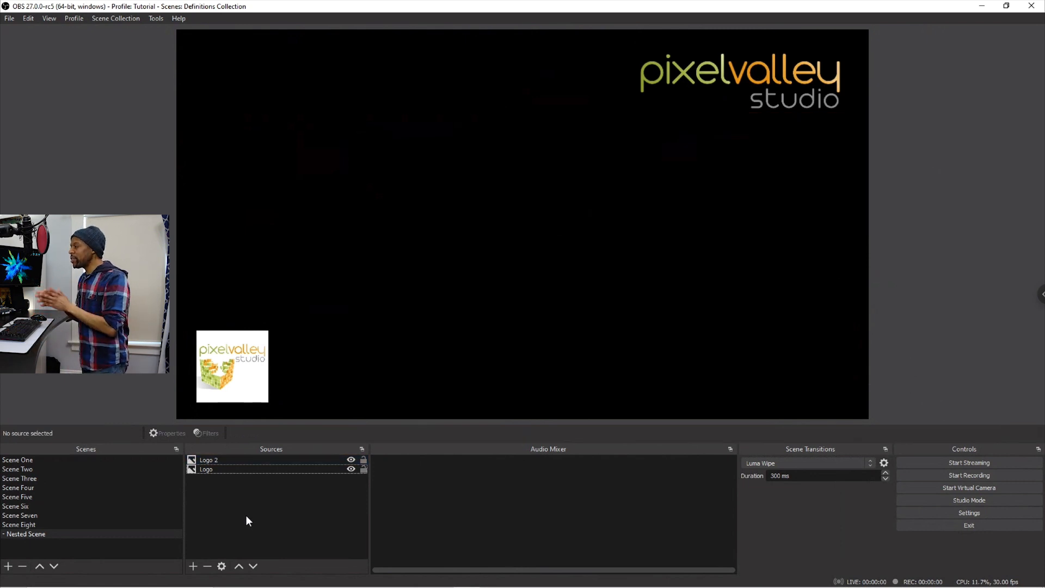
# Step: Rename the "- Nested Scene" scene as "- Overlay Scene"
pyautogui.rightClick(41, 532)
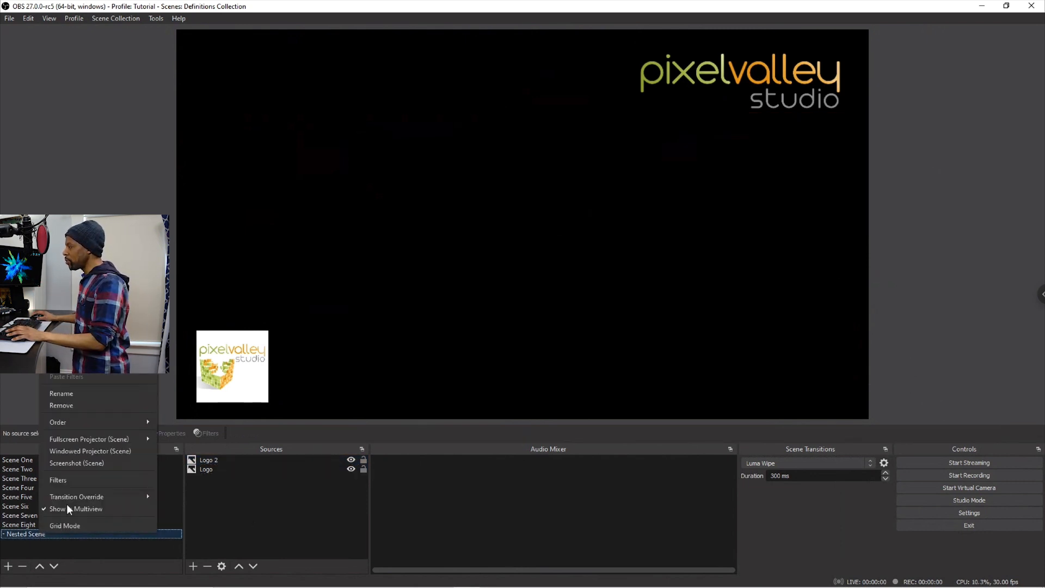
pyautogui.click(84, 394)
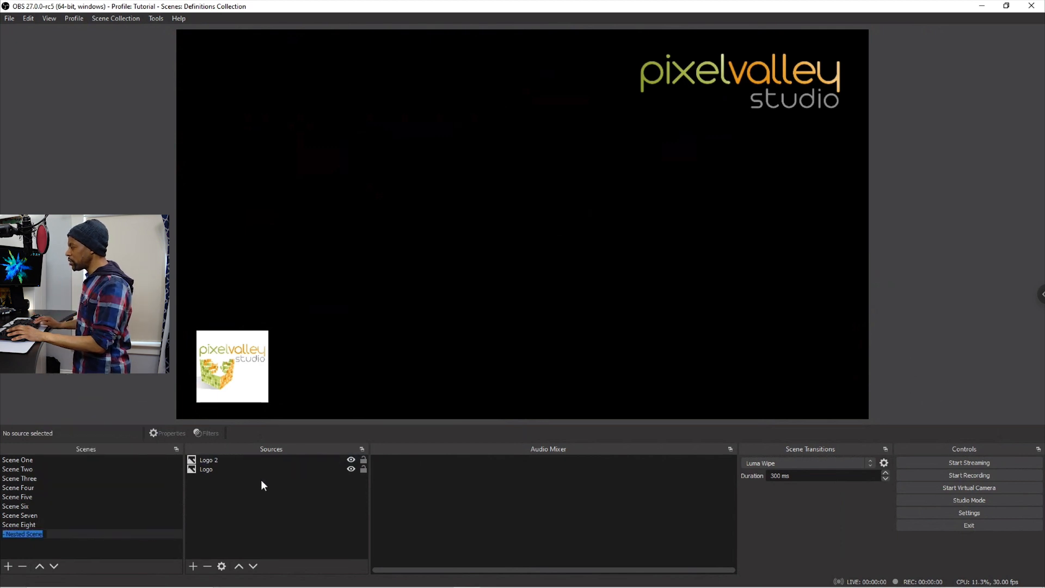
pyautogui.press('Right')
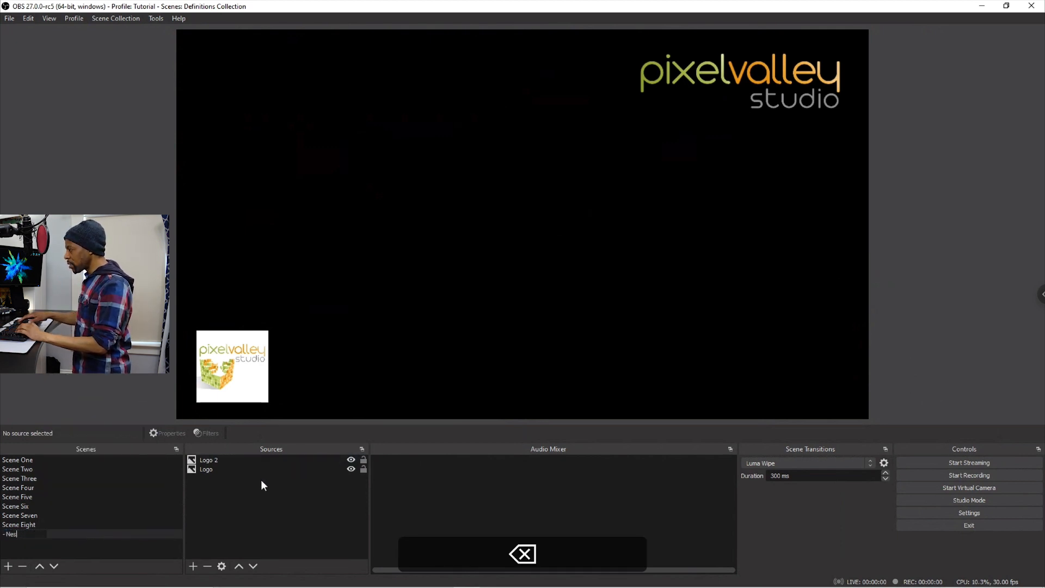
pyautogui.write('- Over')
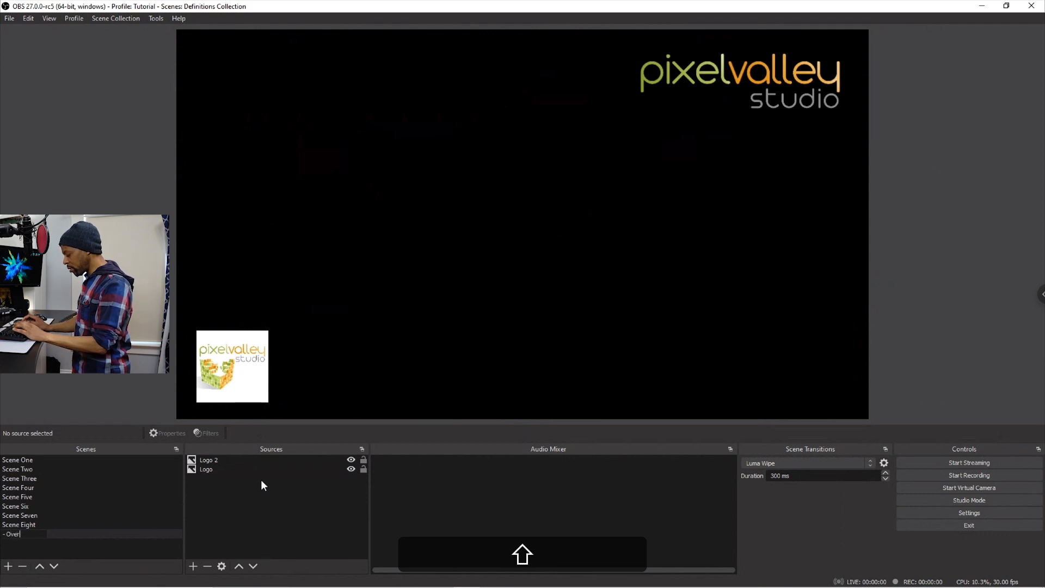
pyautogui.write('lay Scene')
pyautogui.press('Return')
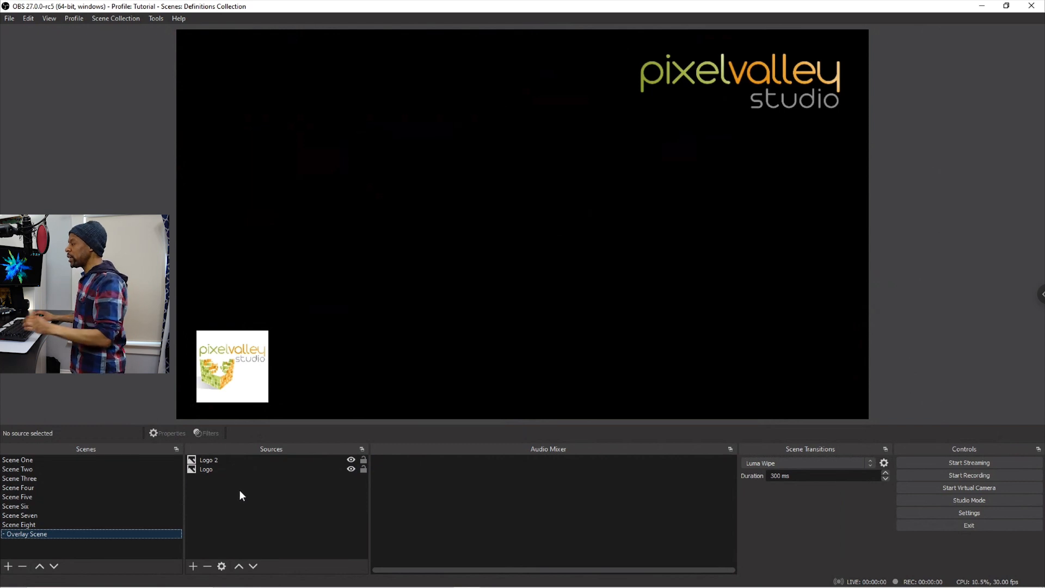
# Step: Delete the separate Logo 2 source from Scene Four, keeping the nested overlay scene
pyautogui.click(57, 487)
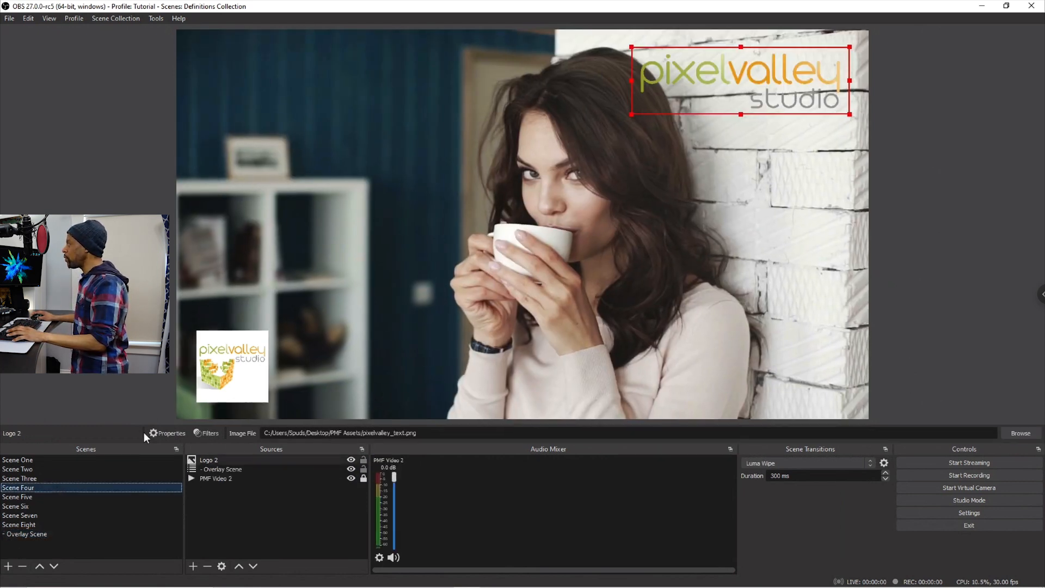
pyautogui.click(224, 460)
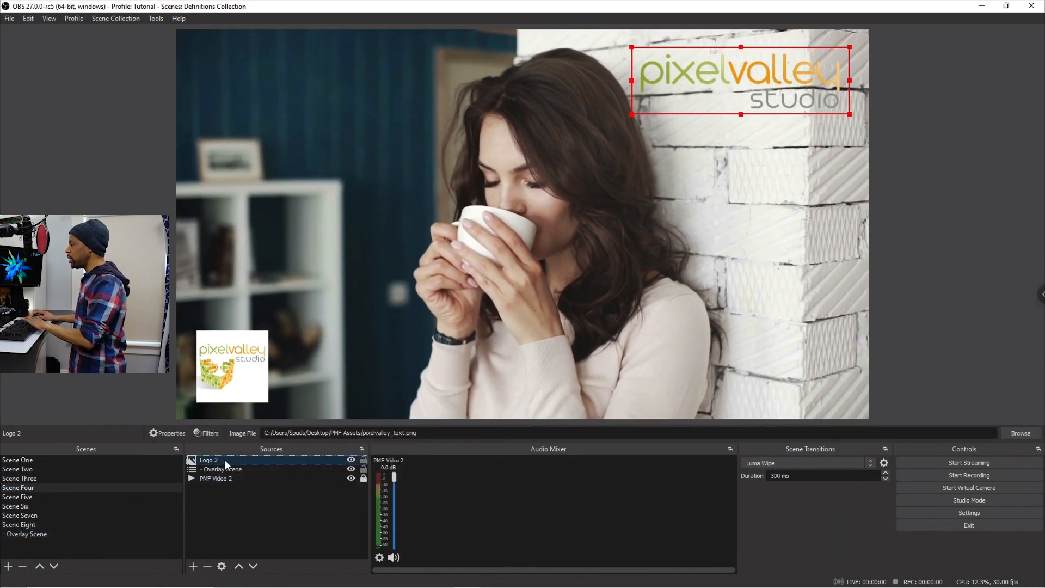
pyautogui.press('Delete')
pyautogui.click(548, 312)
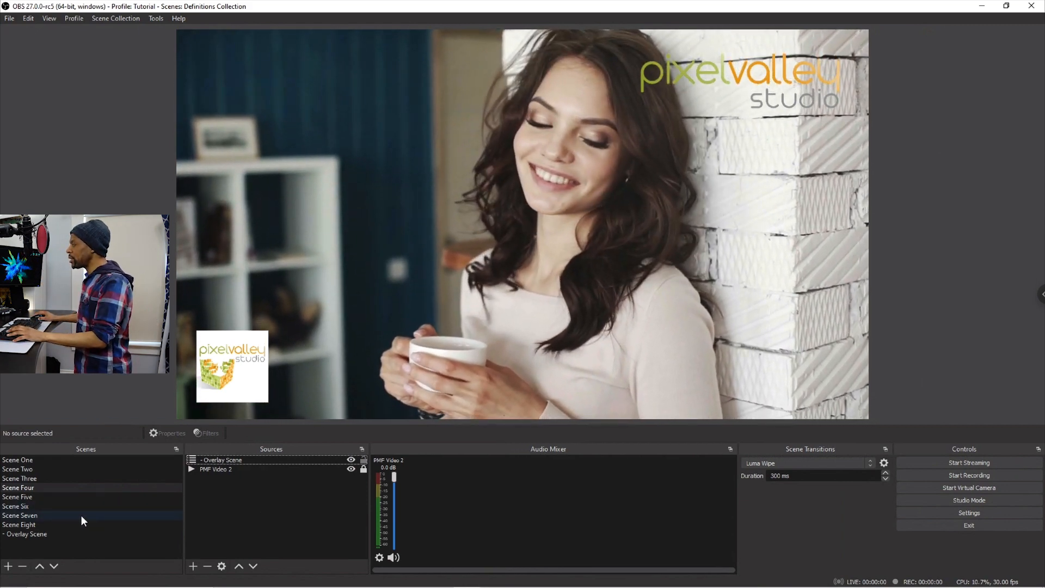
# Step: Switch to Scene Six and check how the shared overlay logos sit over its video
pyautogui.click(81, 515)
pyautogui.click(79, 505)
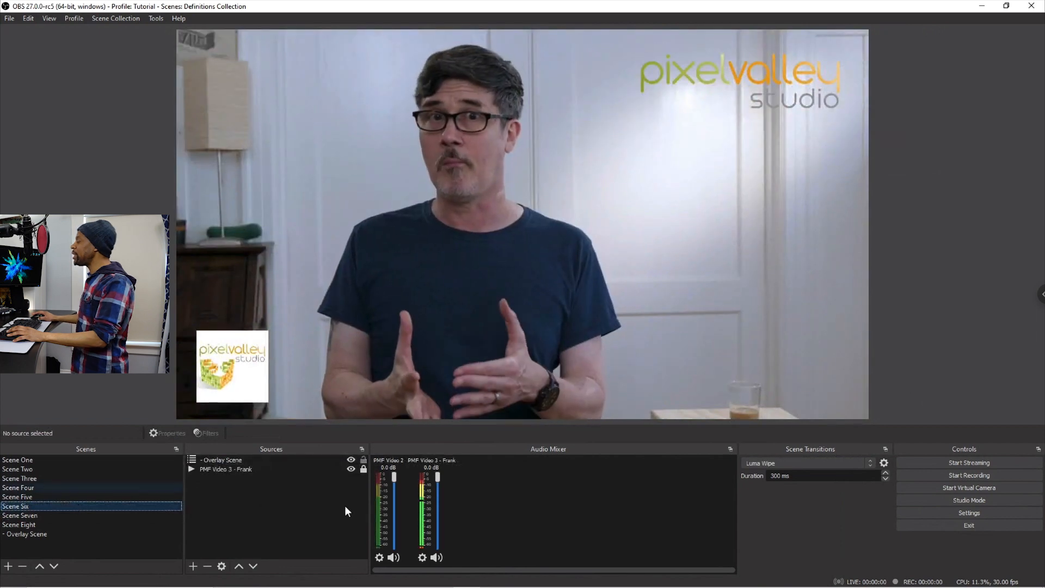
pyautogui.click(303, 520)
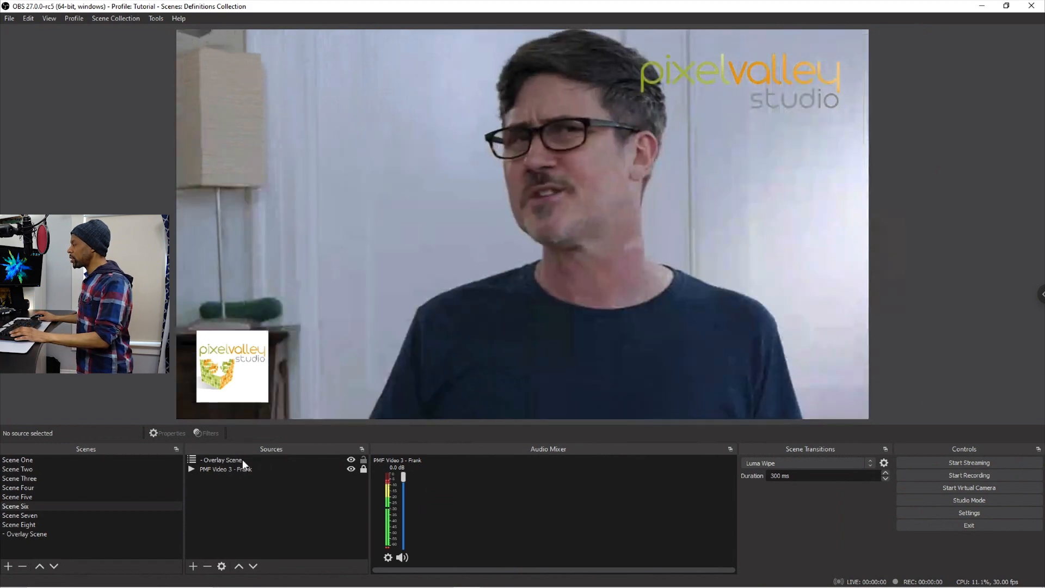
# Step: Unlock the "PMF Video 3 - Frank" source in Scene Six and try moving it on the canvas
pyautogui.click(246, 468)
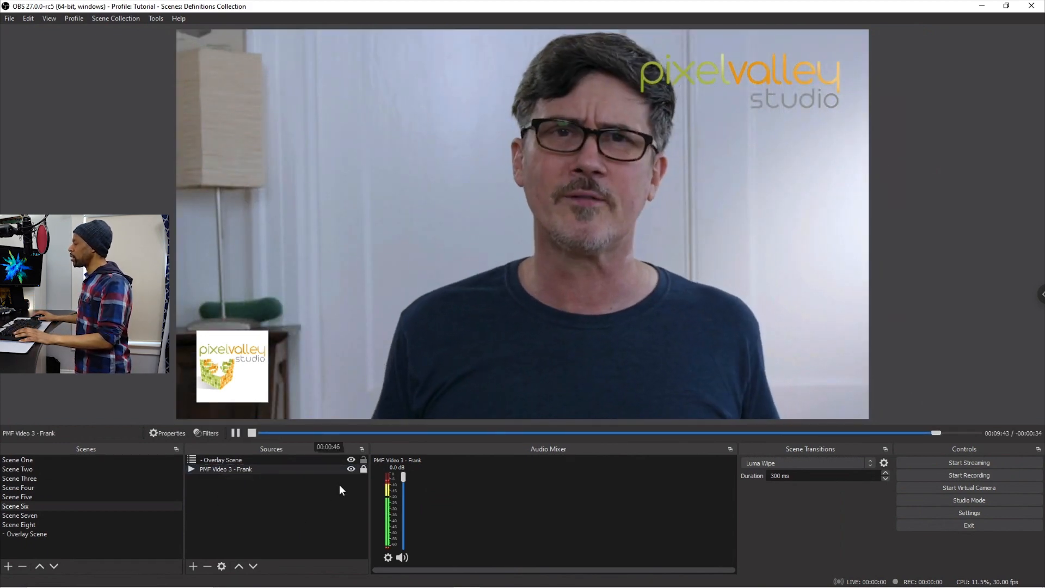
pyautogui.click(363, 469)
pyautogui.moveTo(673, 182); pyautogui.dragTo(706, 164)
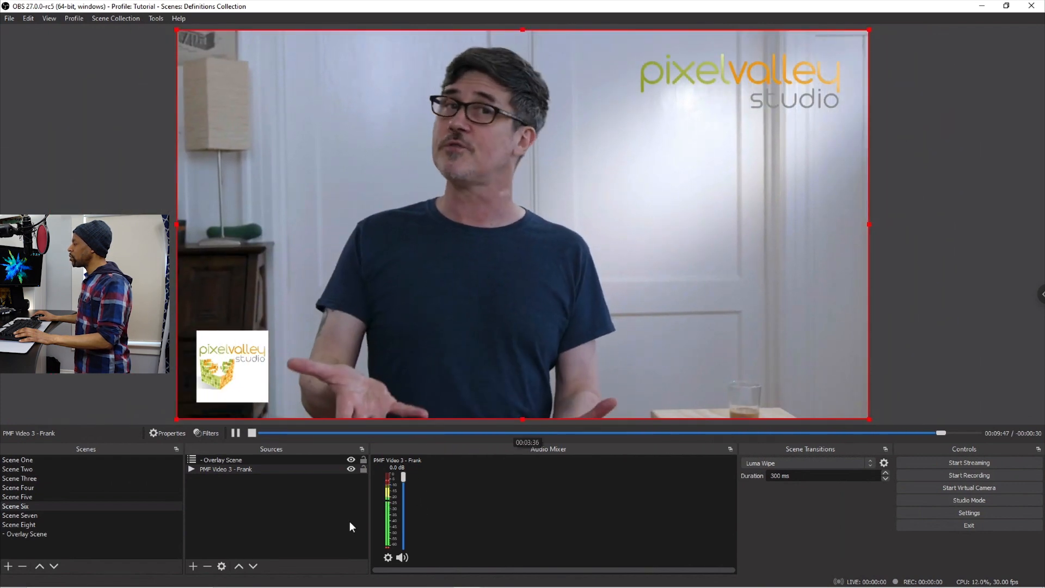
pyautogui.click(319, 522)
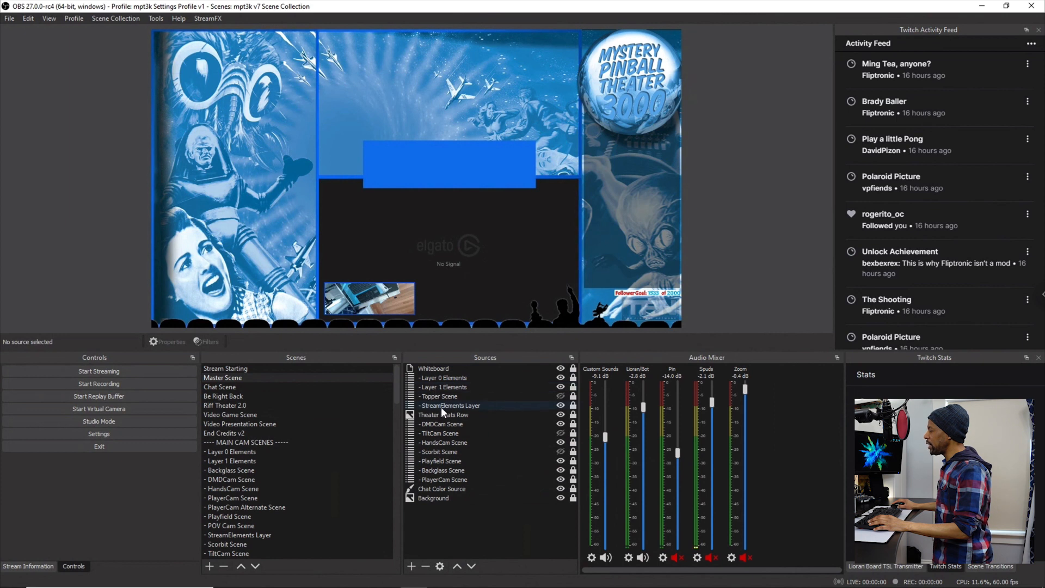
# Step: Examine the Master Scene's layer order through Background, Chat Color Source, Whiteboard, "- Layer 0 Elements" and "- Layer 1 Elements"
pyautogui.click(447, 500)
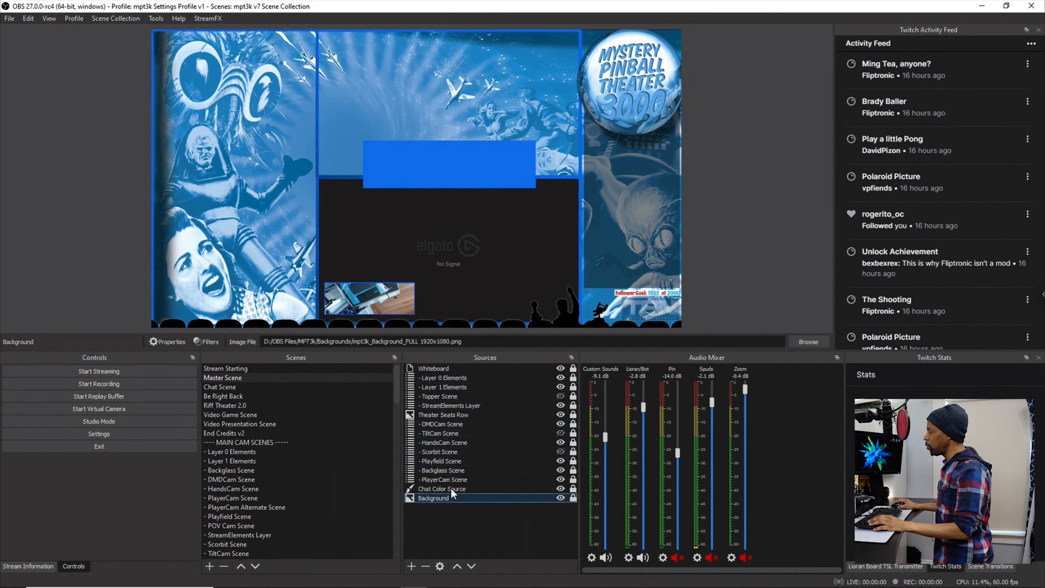
pyautogui.click(448, 489)
pyautogui.click(462, 369)
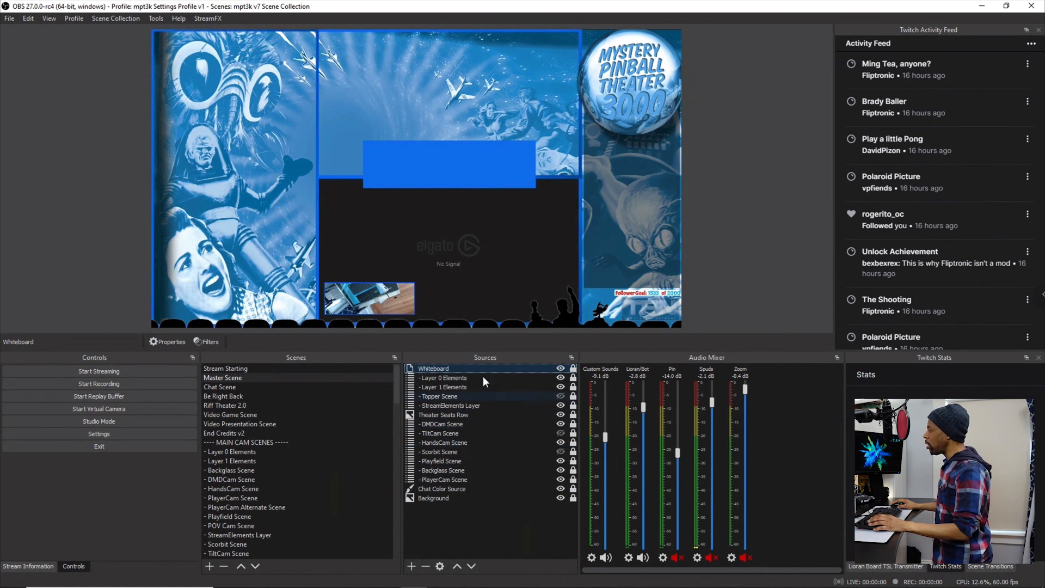
pyautogui.press('Down')
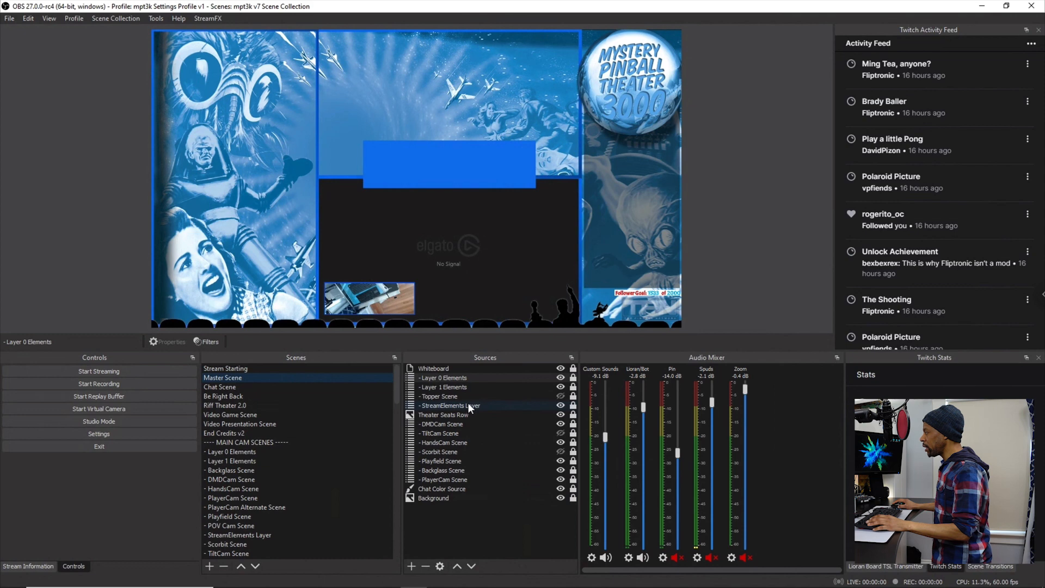
pyautogui.click(459, 388)
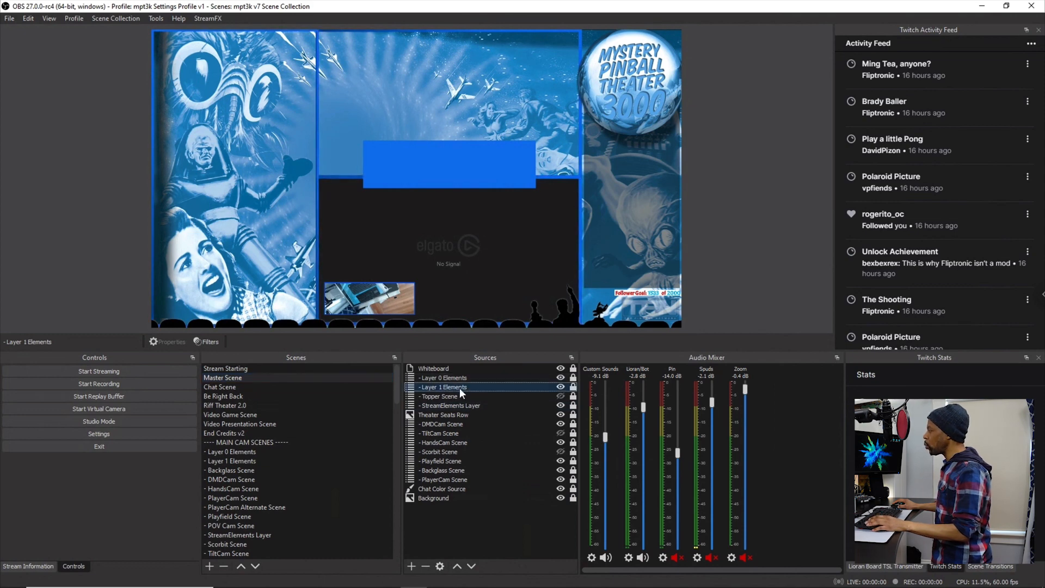
# Step: Open the "- Layer 1 Elements" scene and examine its nested Merch Store, Follower Goals Box, Spinning Logo and YouTube scenes
pyautogui.click(234, 461)
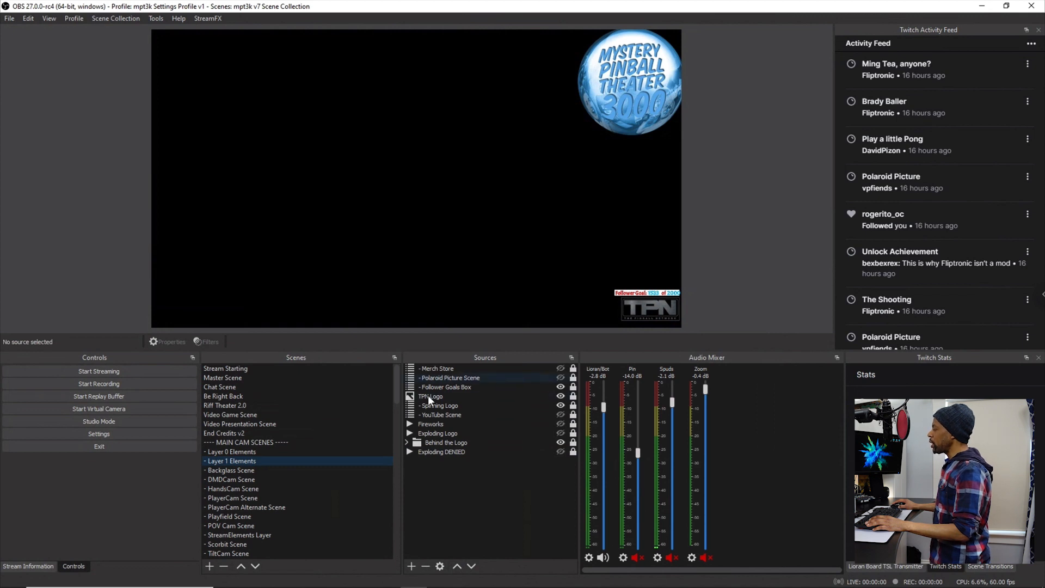
pyautogui.click(462, 369)
pyautogui.click(465, 388)
pyautogui.click(462, 406)
pyautogui.click(462, 414)
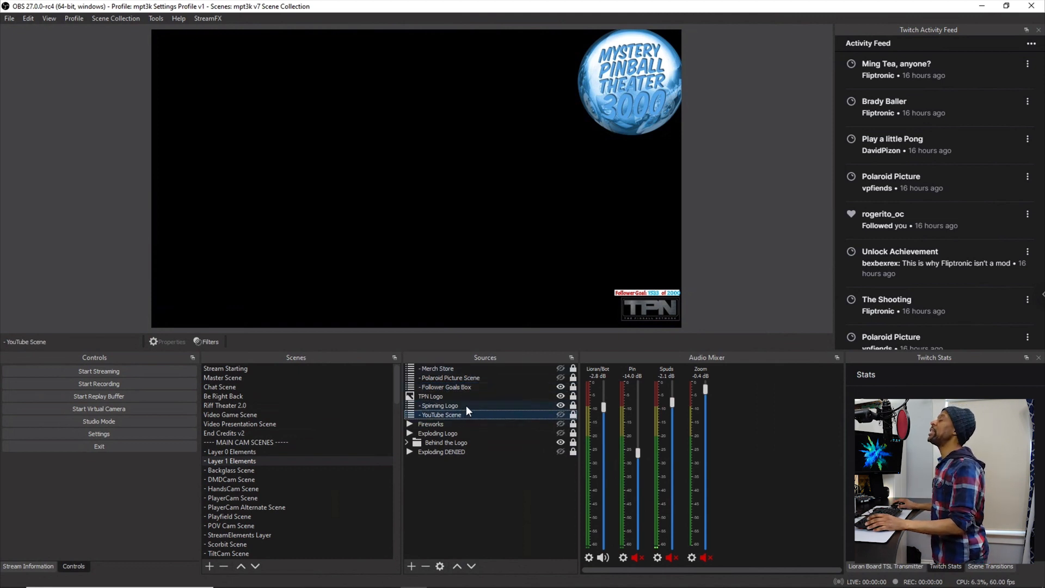
pyautogui.click(465, 405)
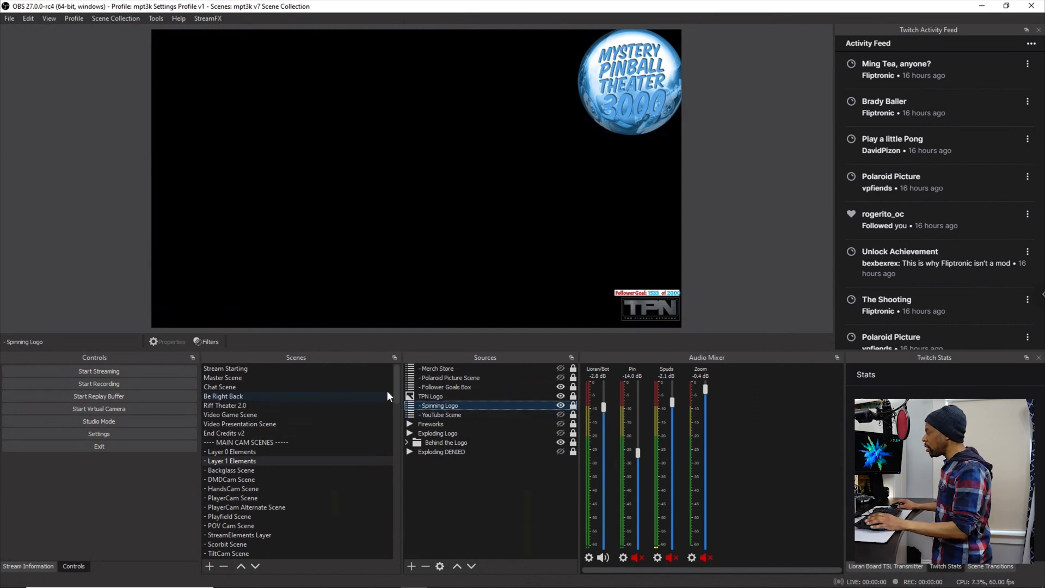
# Step: Make the Rave Anim source visible in the "- Spinning Logo" scene and return to the Master Scene
pyautogui.moveTo(396, 387); pyautogui.dragTo(396, 514)
pyautogui.click(249, 479)
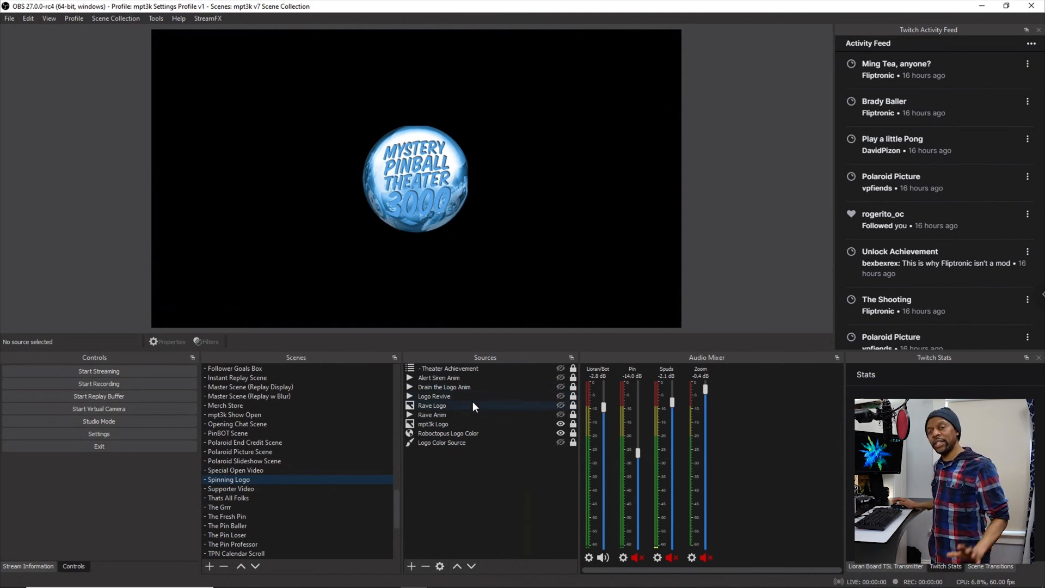
pyautogui.click(561, 416)
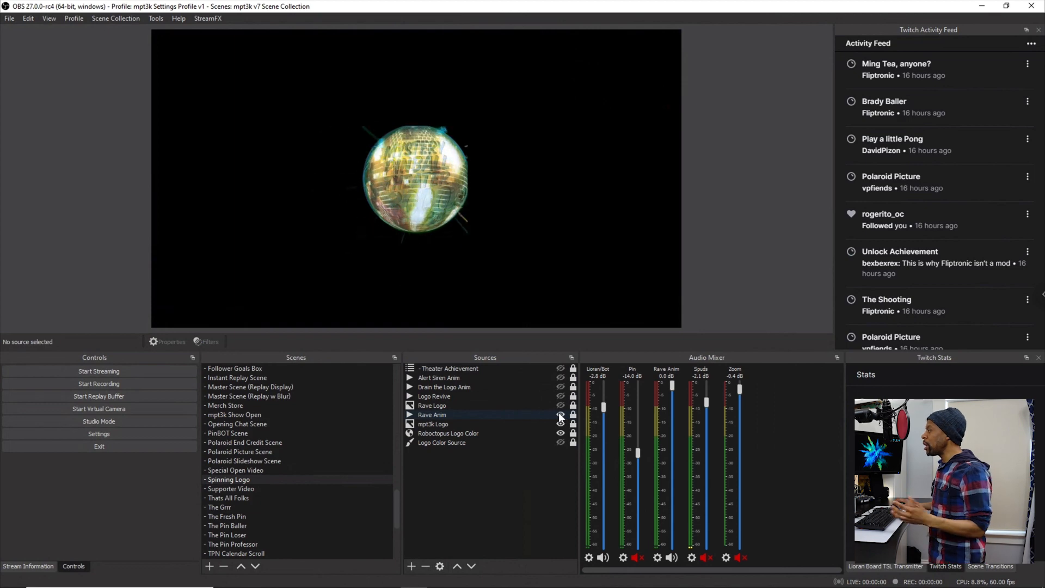
pyautogui.scroll(10, 243, 395)
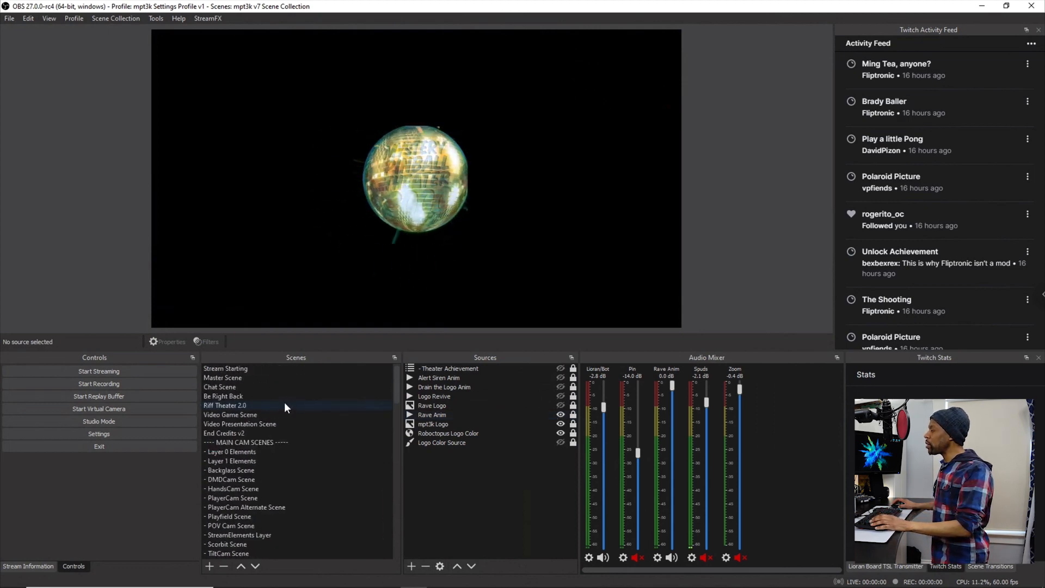
pyautogui.click(274, 377)
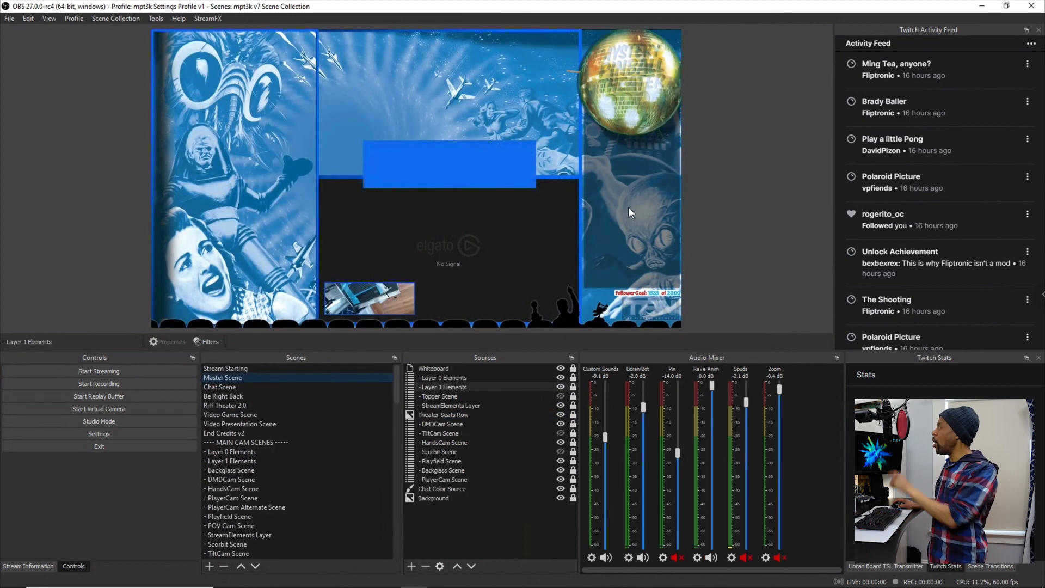